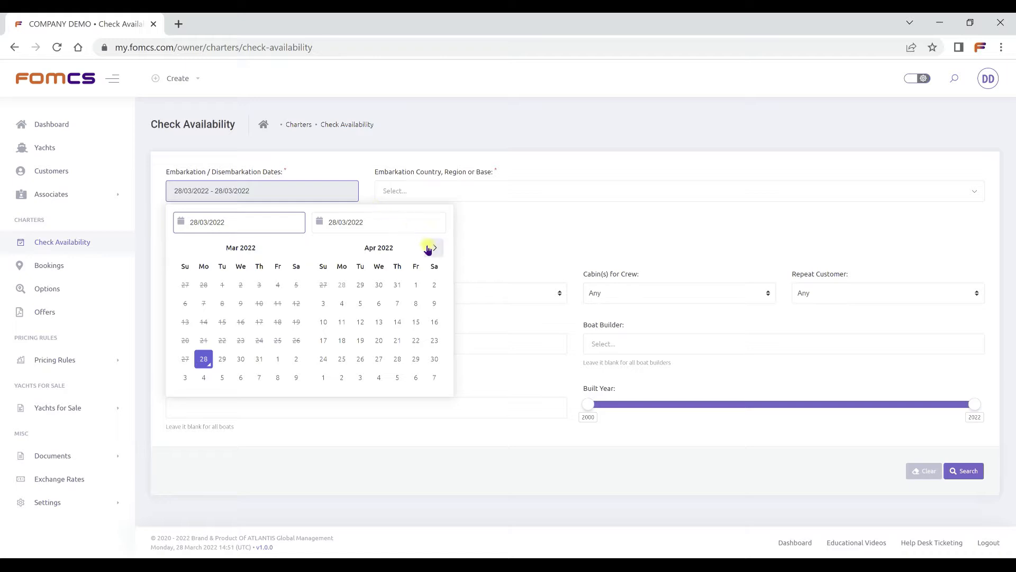
{"action": "left_click", "coordinate": [434, 247]}
Set the embarkation and disembarkation dates to 13/08/2022 and 20/08/2022.
{"action": "left_click", "coordinate": [432, 248]}
{"action": "left_click", "coordinate": [432, 249]}
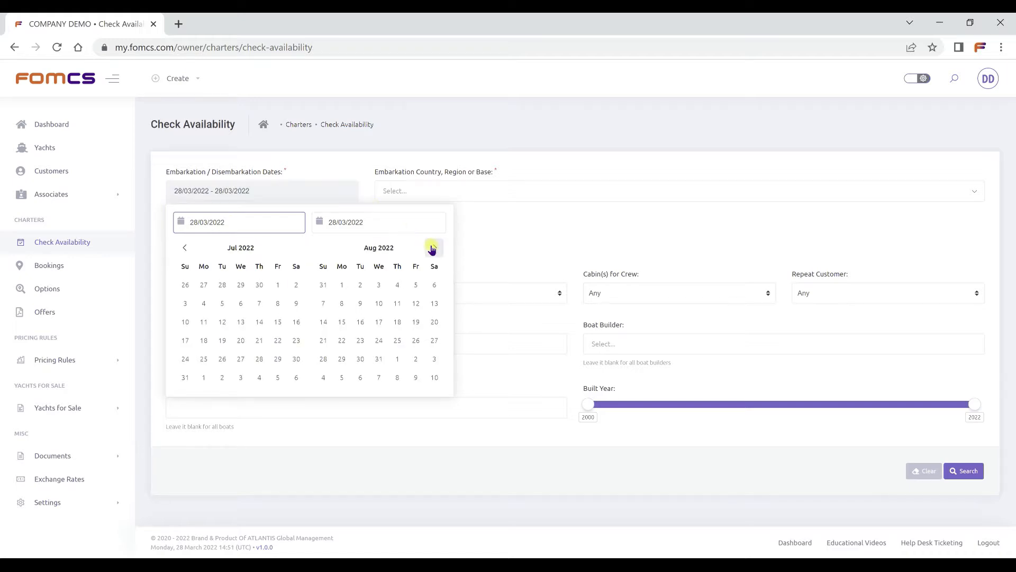
{"action": "left_click", "coordinate": [434, 304]}
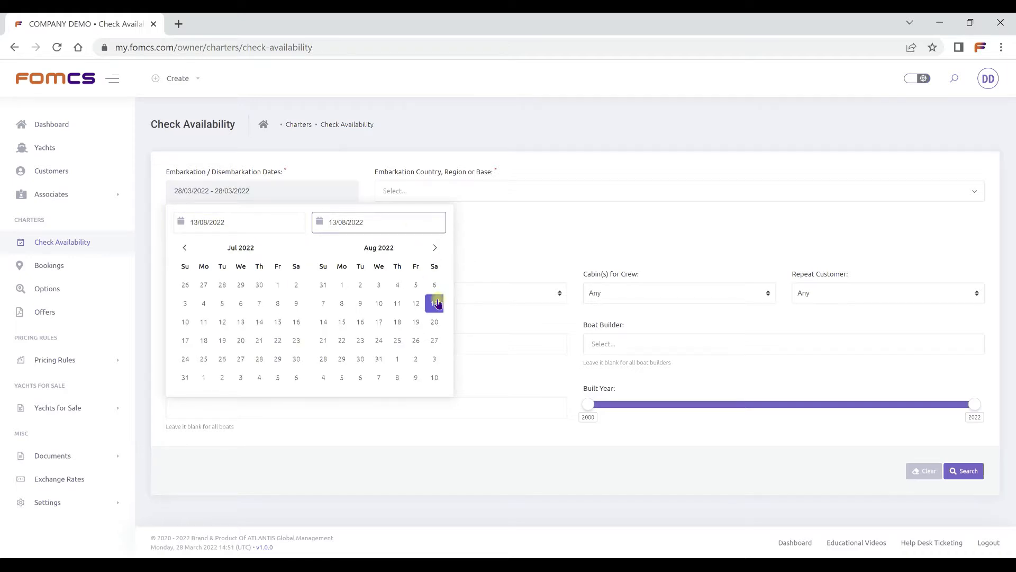
{"action": "left_click", "coordinate": [436, 321]}
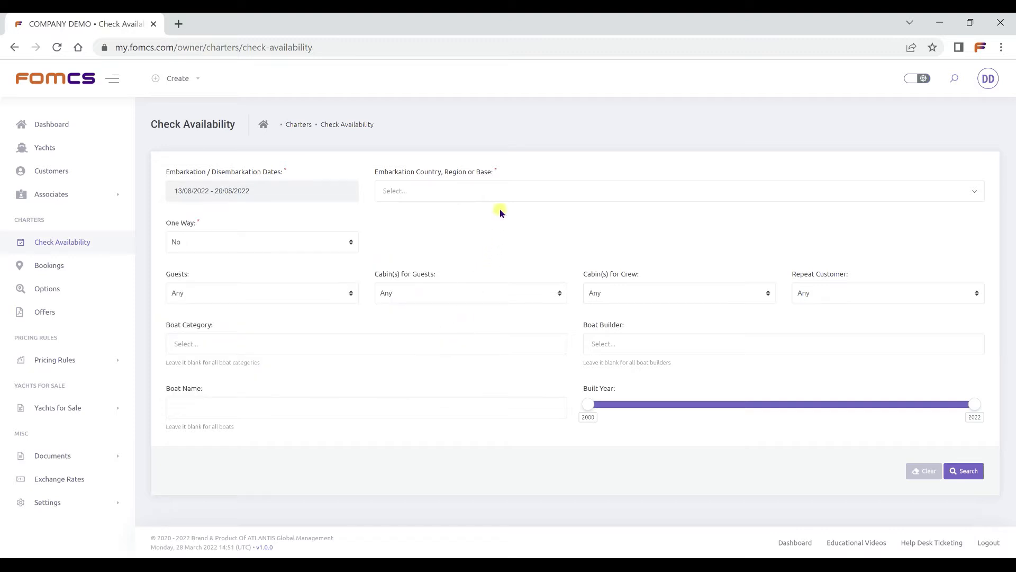
Try the embarkation place as the country Türkiye, and as the Göcek Fethiye Turkish Riviera region.
{"action": "left_click", "coordinate": [503, 195]}
{"action": "type", "text": "türk"}
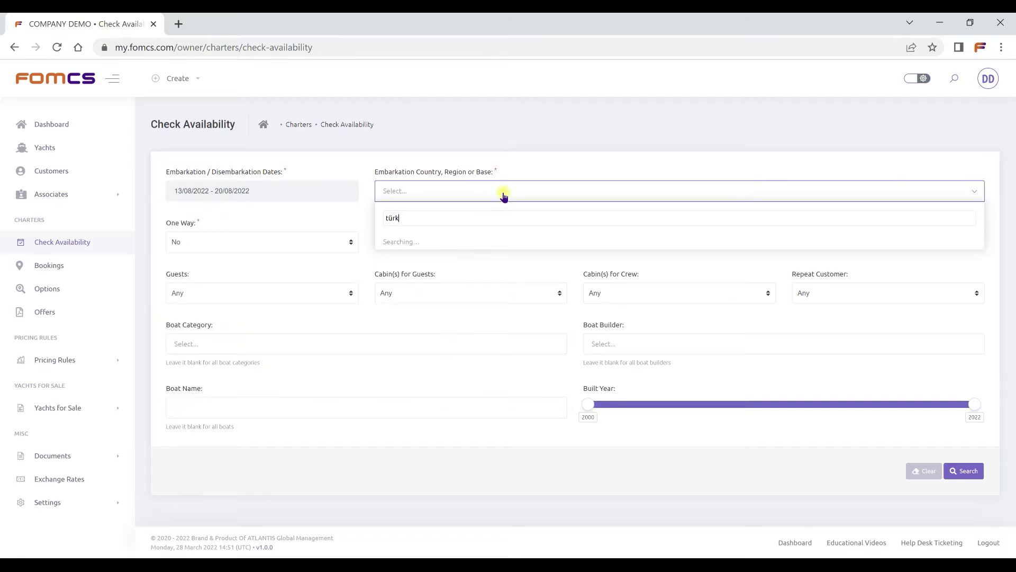
{"action": "left_click", "coordinate": [489, 239]}
{"action": "left_click", "coordinate": [503, 198]}
{"action": "type", "text": "fethi"}
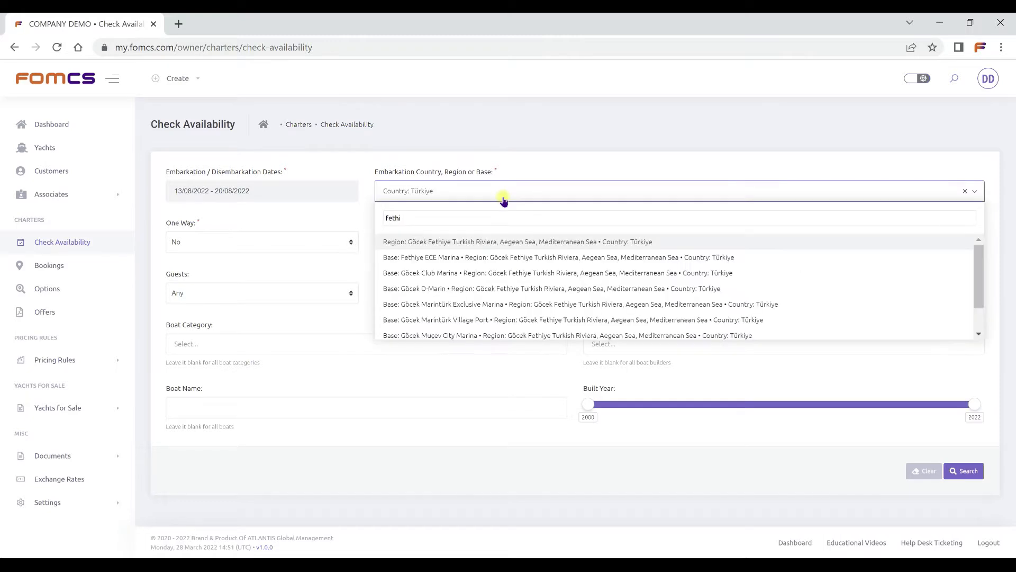
{"action": "left_click", "coordinate": [504, 241]}
Find and choose the Fethiye ECE Marina base as the embarkation place.
{"action": "left_click", "coordinate": [522, 198]}
{"action": "type", "text": "ece mar"}
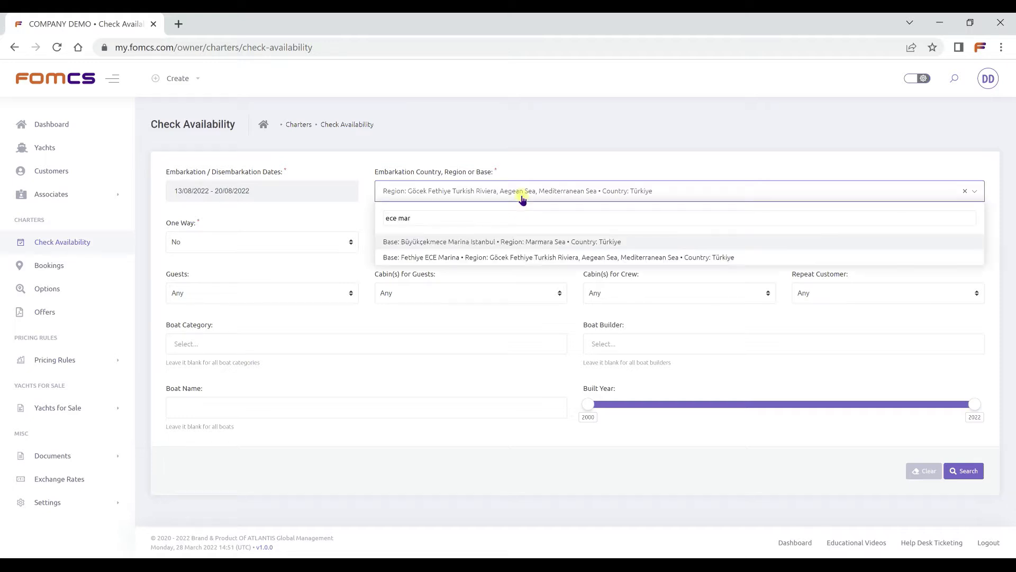
{"action": "left_click", "coordinate": [535, 256]}
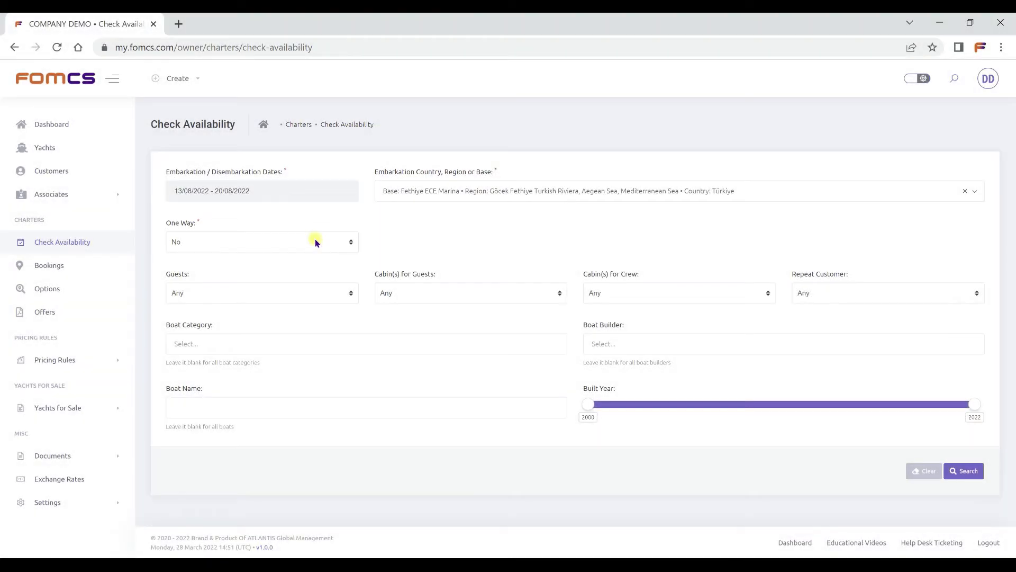
Make the charter one way and choose the Kaş Marina base in Türkiye as the disembarkation place.
{"action": "left_click", "coordinate": [315, 242]}
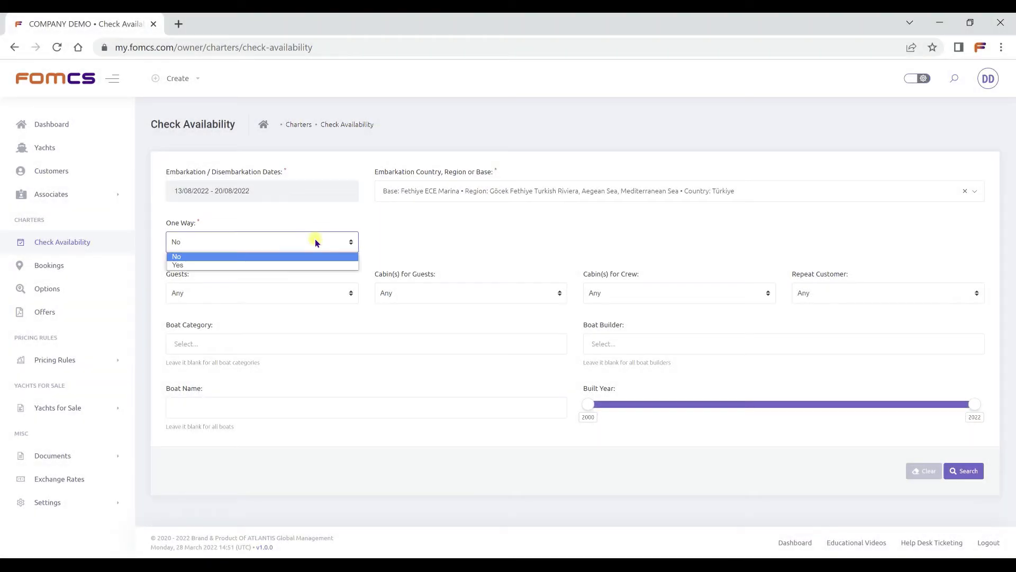
{"action": "left_click", "coordinate": [313, 265]}
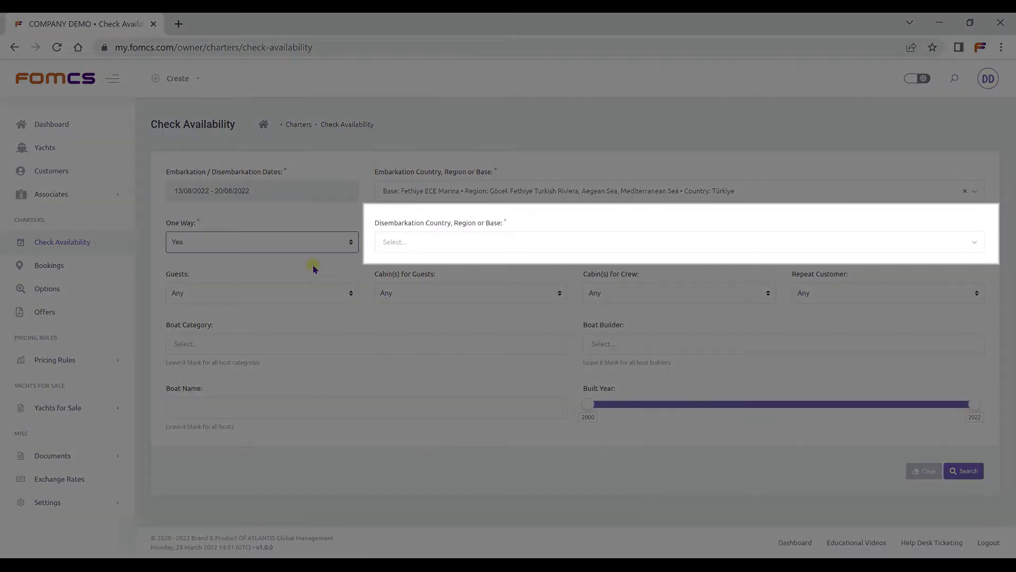
{"action": "left_click", "coordinate": [433, 248]}
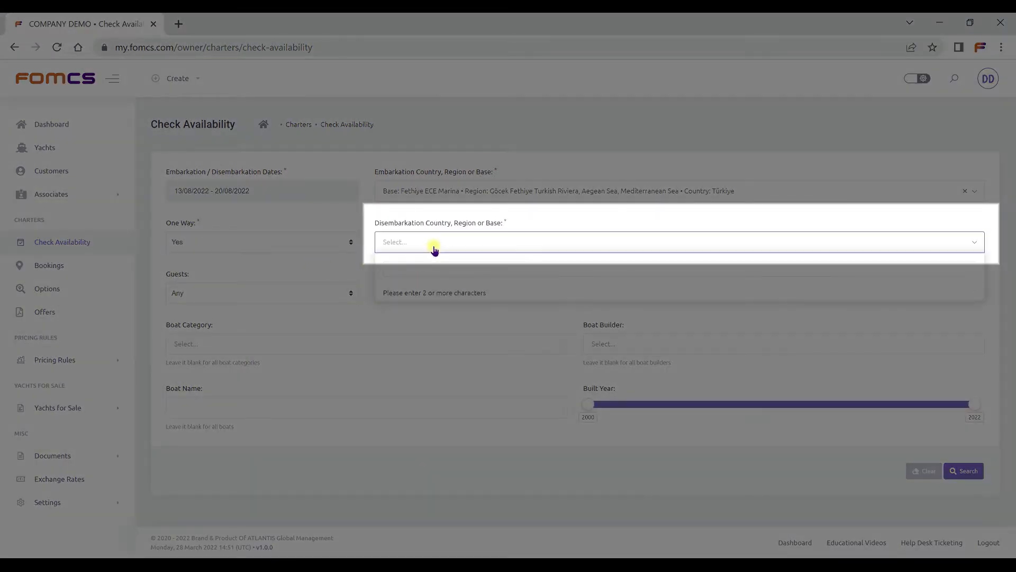
{"action": "type", "text": "kaş"}
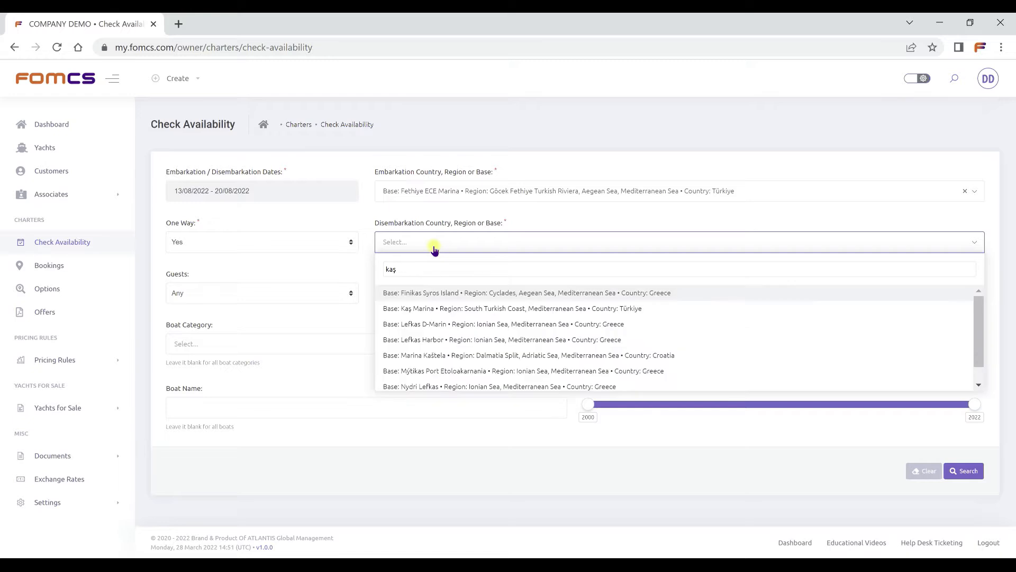
{"action": "left_click", "coordinate": [452, 309]}
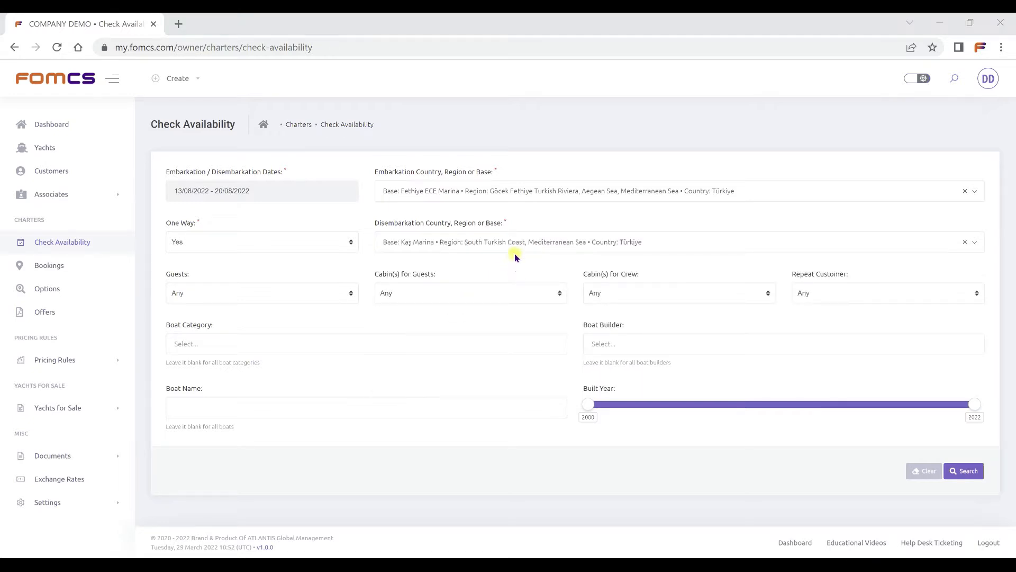
Require 8+ guests, 4+ guest cabins and 1+ crew cabins, with Repeat Customer set to Yes.
{"action": "left_click", "coordinate": [300, 294]}
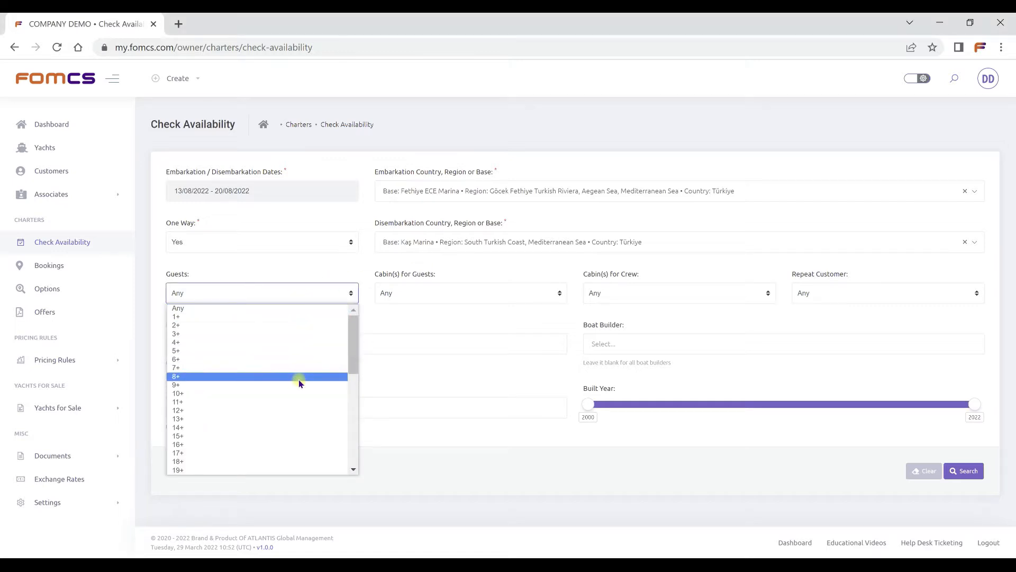
{"action": "left_click", "coordinate": [299, 378]}
{"action": "left_click", "coordinate": [507, 292]}
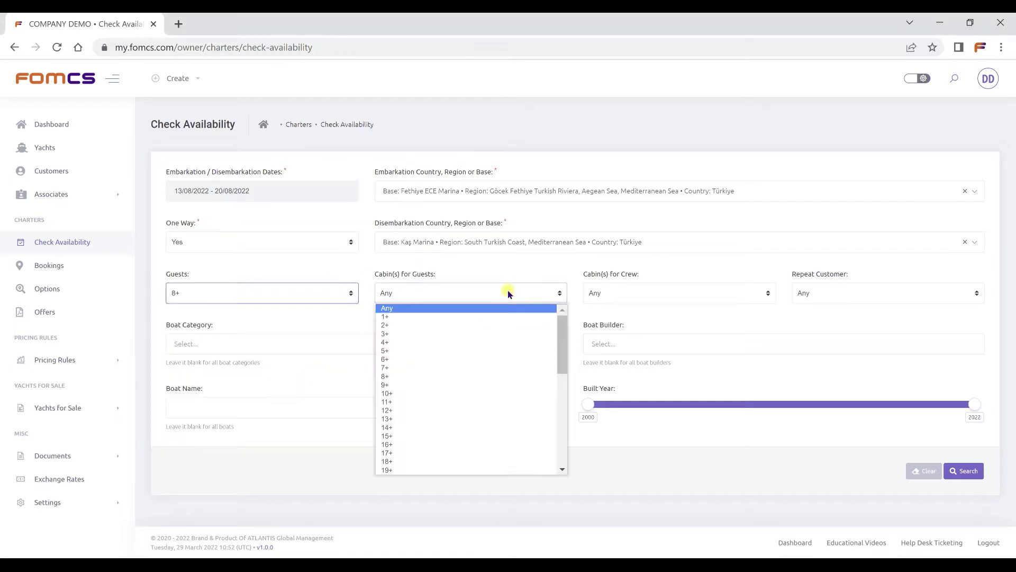
{"action": "left_click", "coordinate": [512, 345]}
{"action": "left_click", "coordinate": [669, 294]}
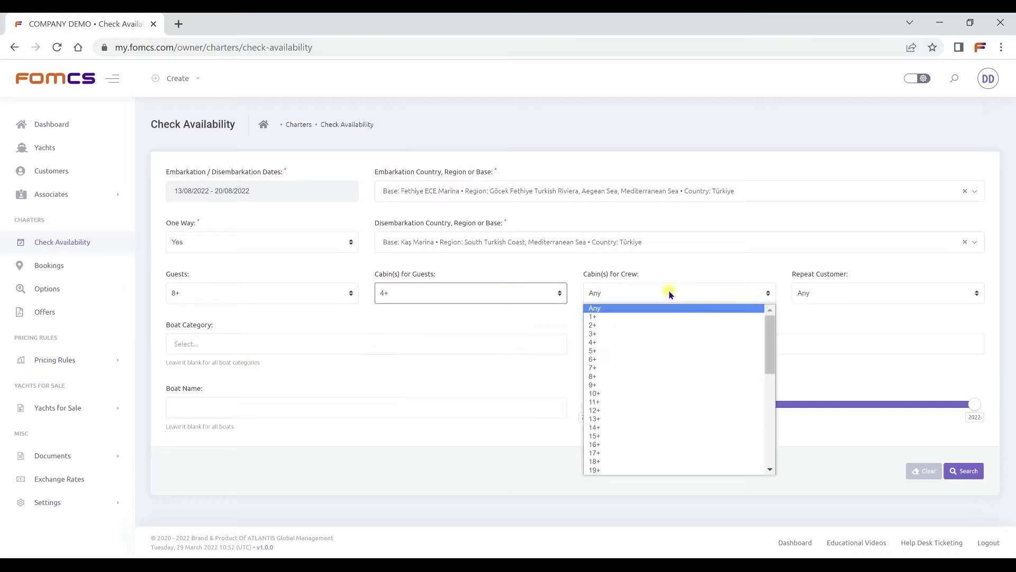
{"action": "left_click", "coordinate": [672, 316]}
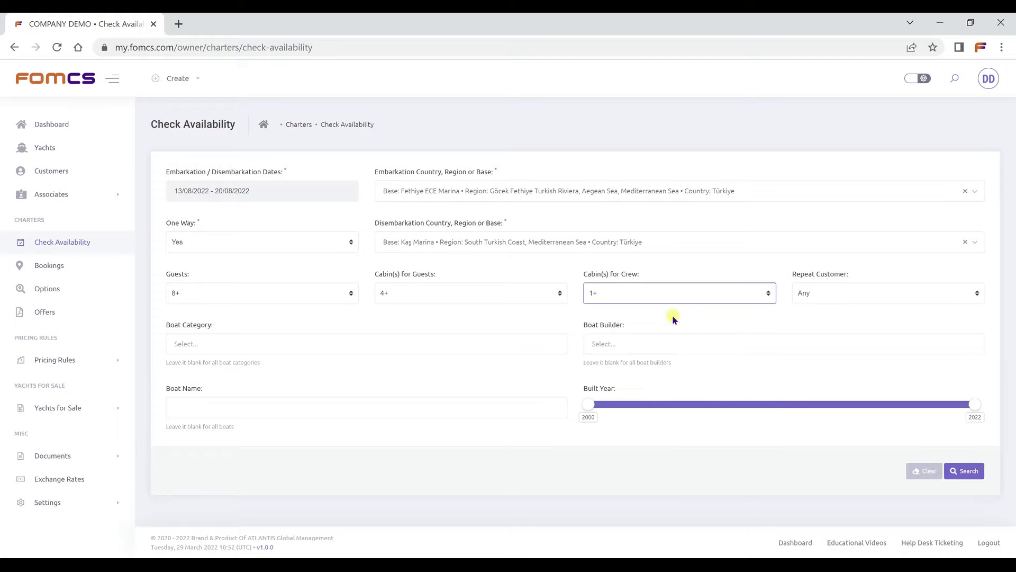
{"action": "left_click", "coordinate": [863, 294]}
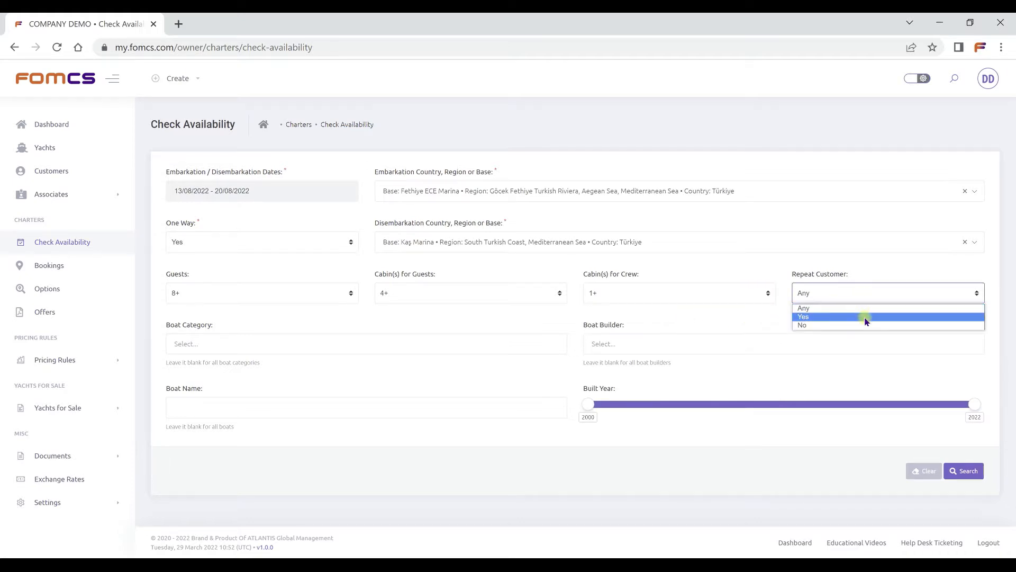
{"action": "left_click", "coordinate": [866, 316]}
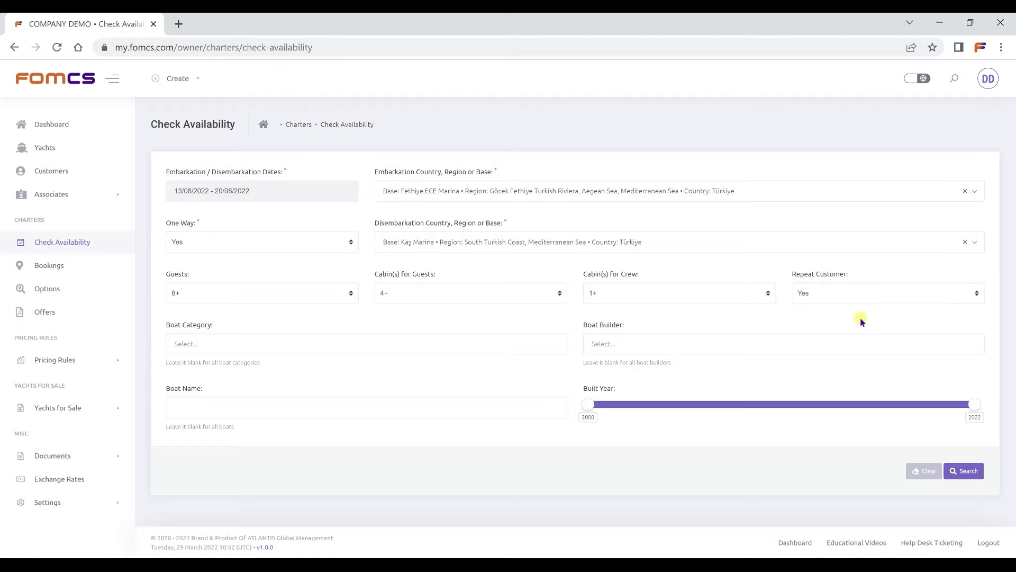
Restrict the boat category to Multihull Yachts and Monohull Yachts.
{"action": "left_click", "coordinate": [537, 344]}
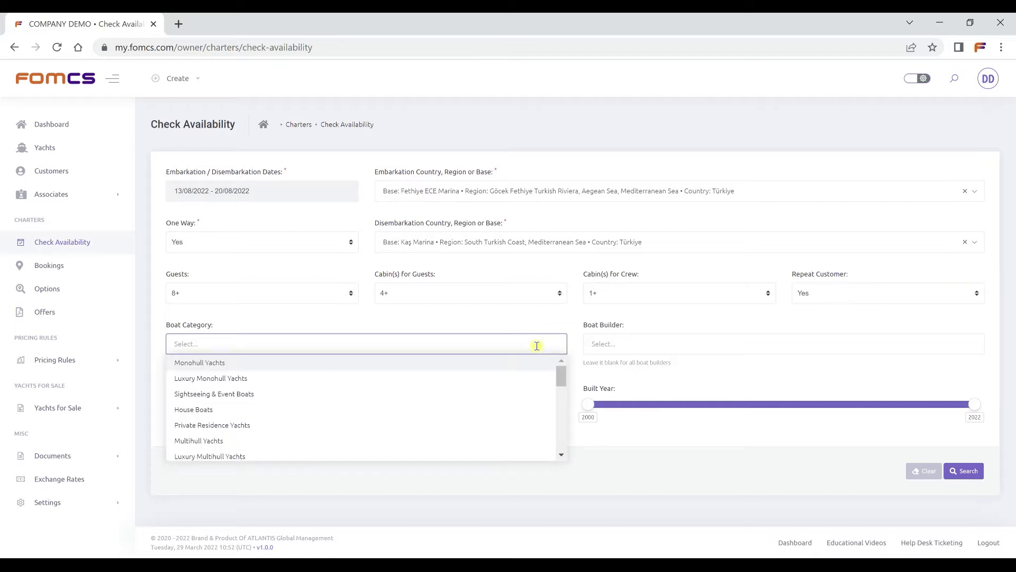
{"action": "left_click", "coordinate": [503, 443]}
{"action": "left_click", "coordinate": [511, 337]}
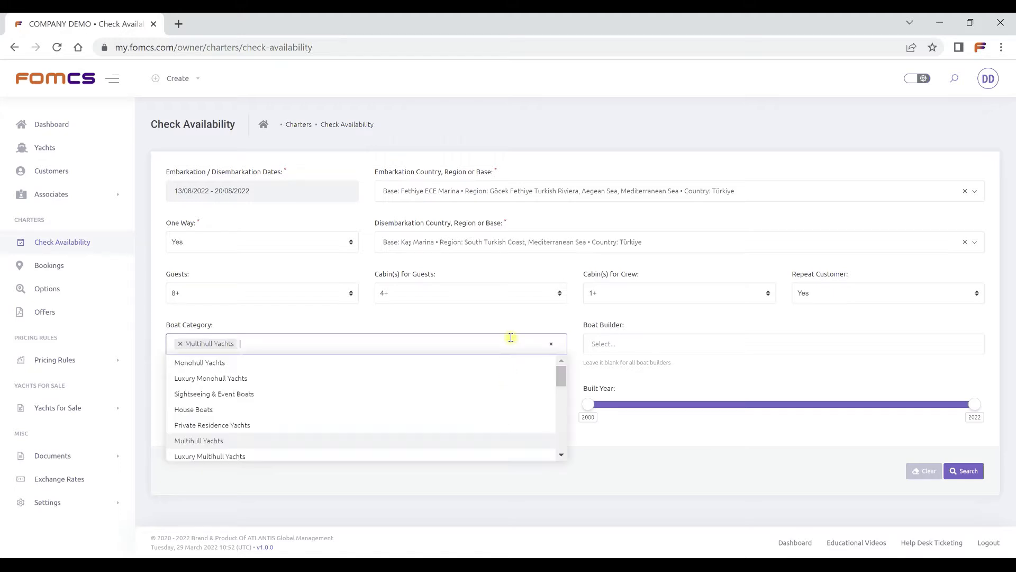
{"action": "left_click", "coordinate": [507, 363]}
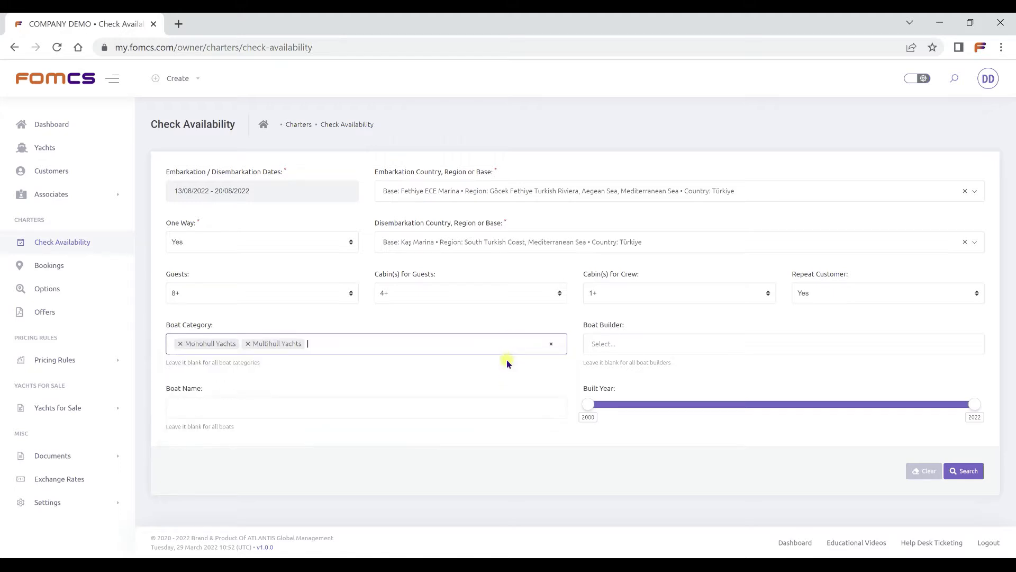
{"action": "left_click", "coordinate": [667, 349]}
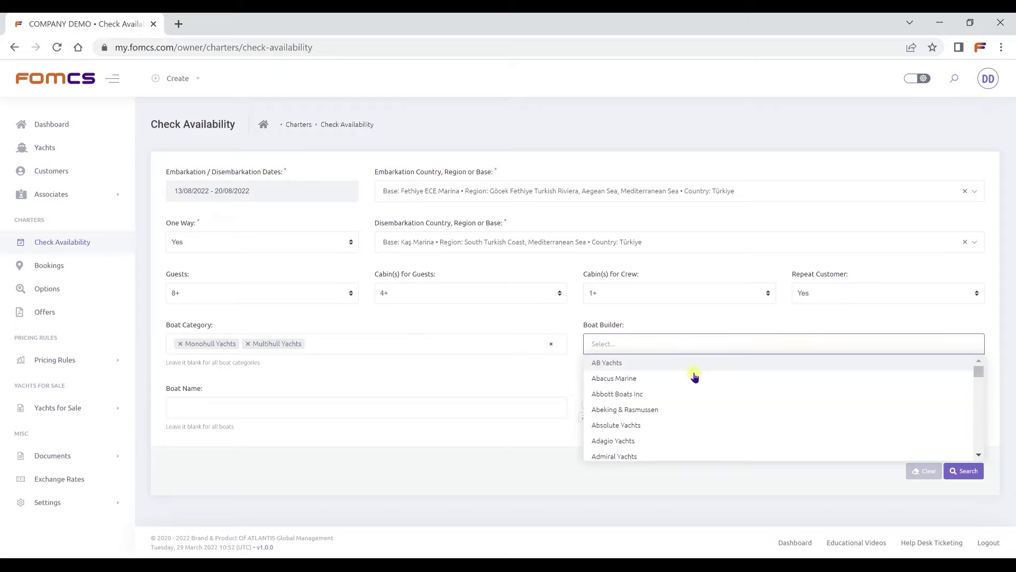
{"action": "scroll", "coordinate": [693, 379], "scroll_direction": "down", "scroll_amount": 6}
{"action": "scroll", "coordinate": [704, 382], "scroll_direction": "up", "scroll_amount": 5}
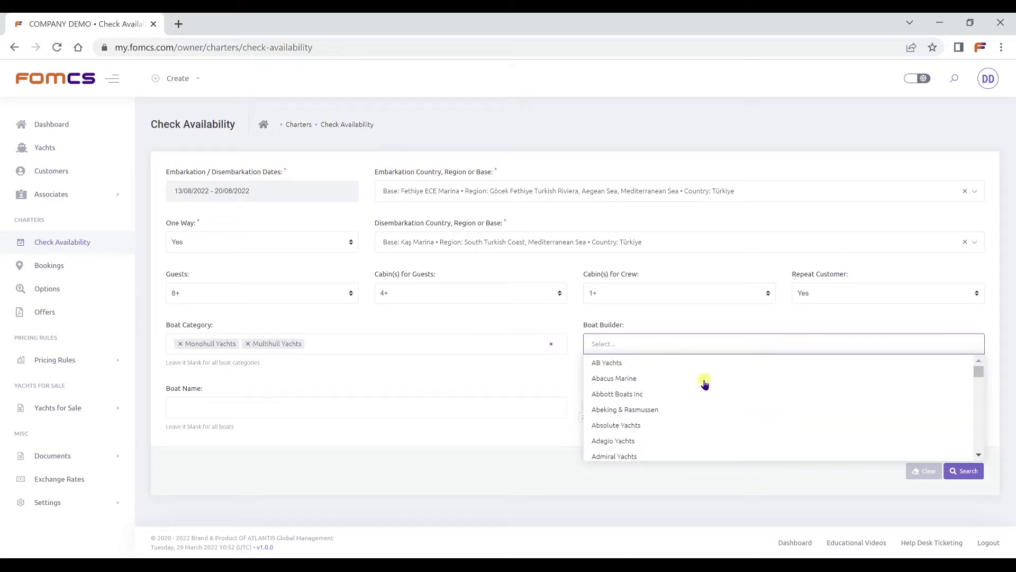
{"action": "left_click", "coordinate": [713, 328]}
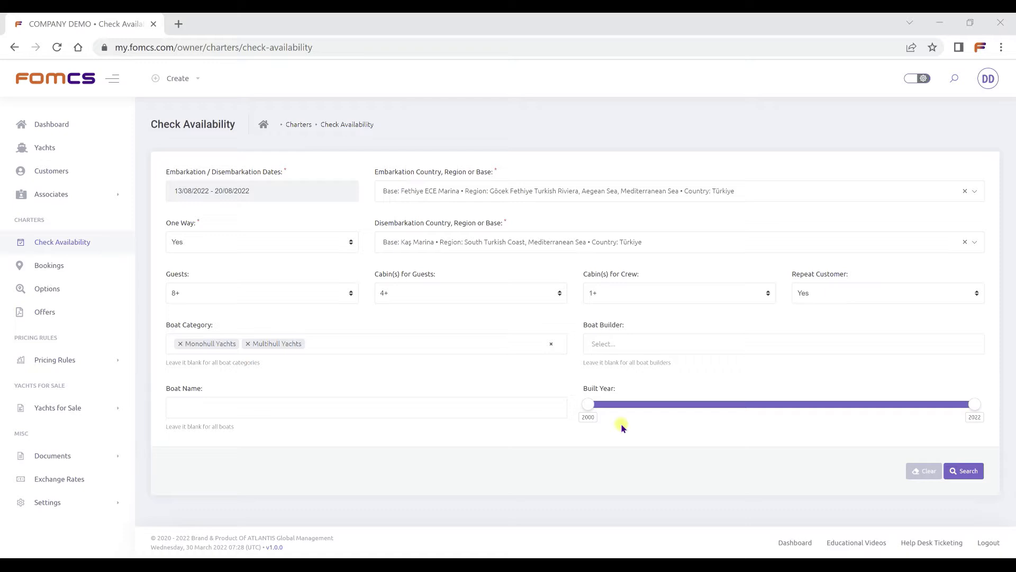
Limit the built year to 2002–2020 and run the availability search.
{"action": "left_click_drag", "start_coordinate": [588, 405], "coordinate": [622, 405]}
{"action": "left_click_drag", "start_coordinate": [973, 405], "coordinate": [939, 405]}
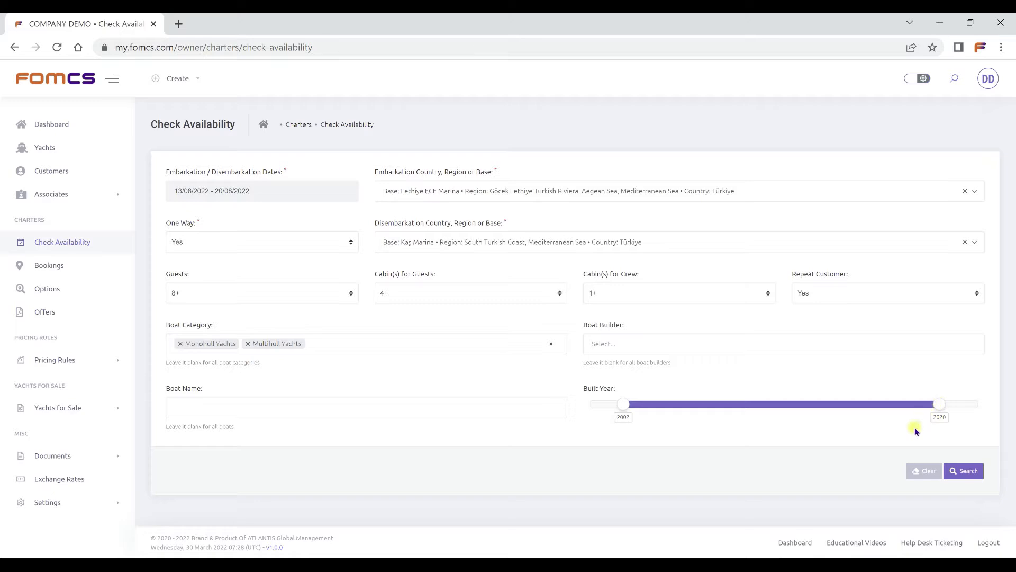
{"action": "left_click", "coordinate": [959, 471]}
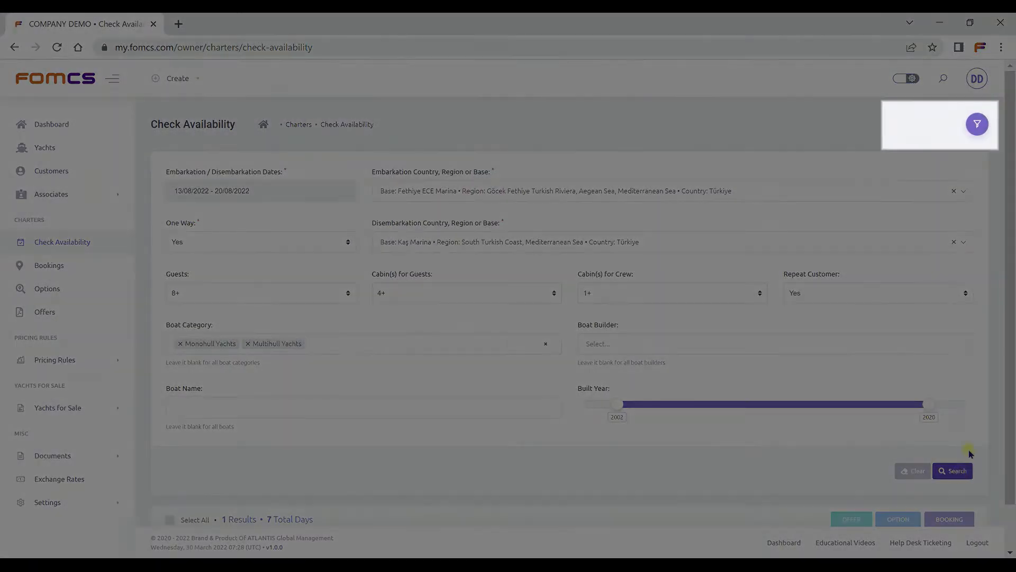
{"action": "left_click", "coordinate": [977, 124]}
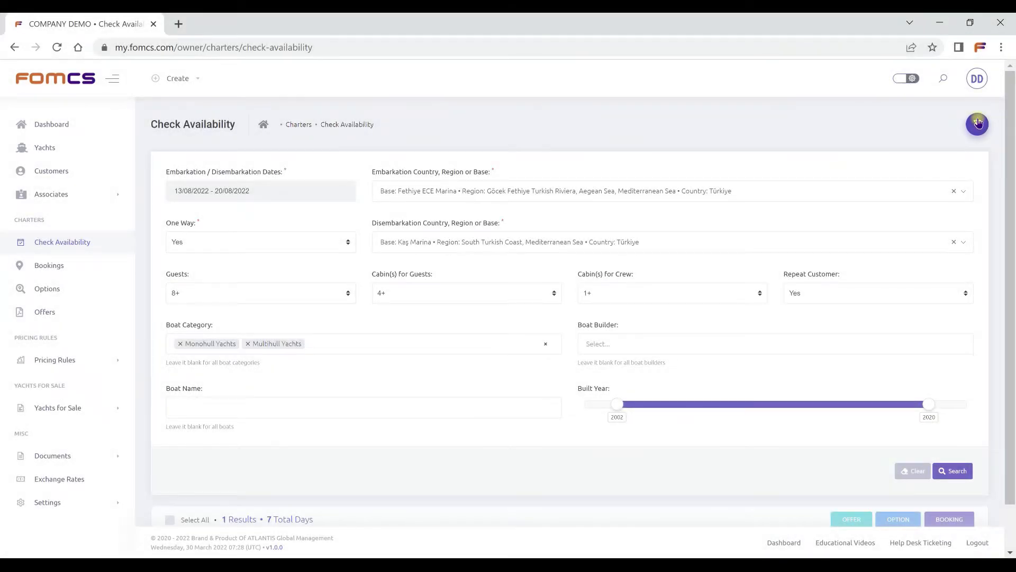
{"action": "left_click", "coordinate": [977, 123]}
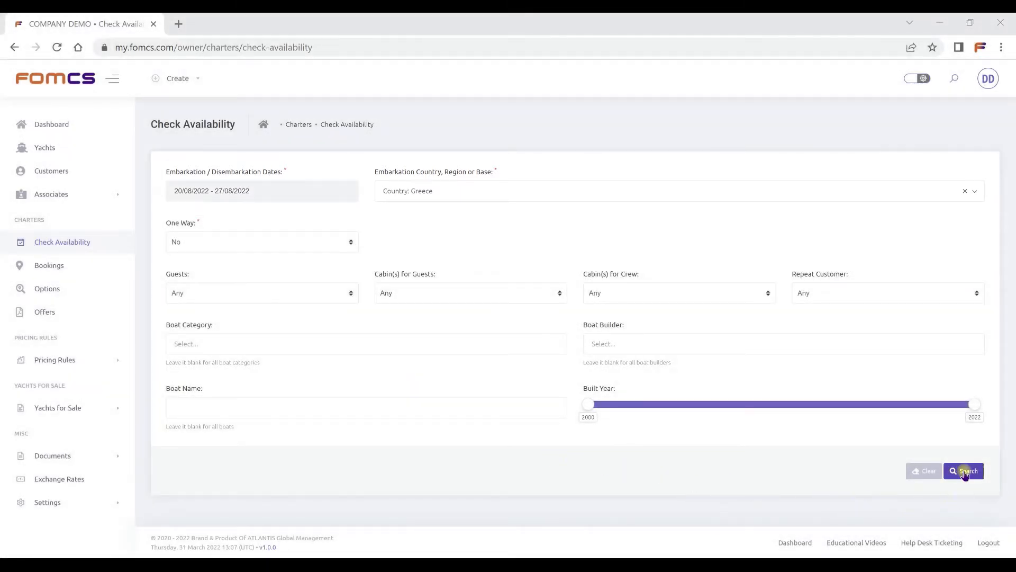
Run the availability search for Greece from 20/08/2022 to 27/08/2022 and select DEMO CAT MOZART in the results.
{"action": "left_click", "coordinate": [964, 472]}
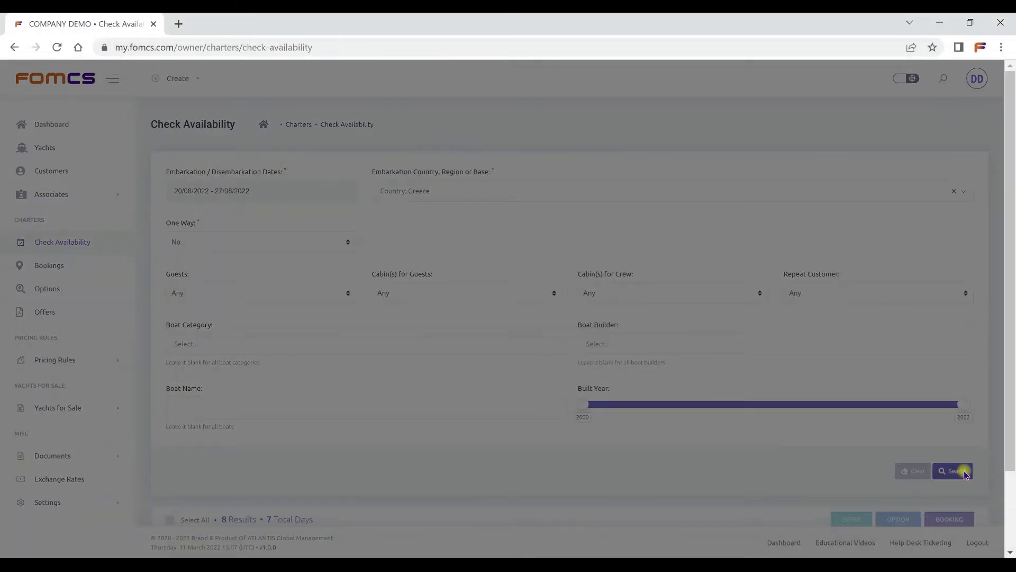
{"action": "scroll", "coordinate": [964, 474], "scroll_direction": "down", "scroll_amount": 6}
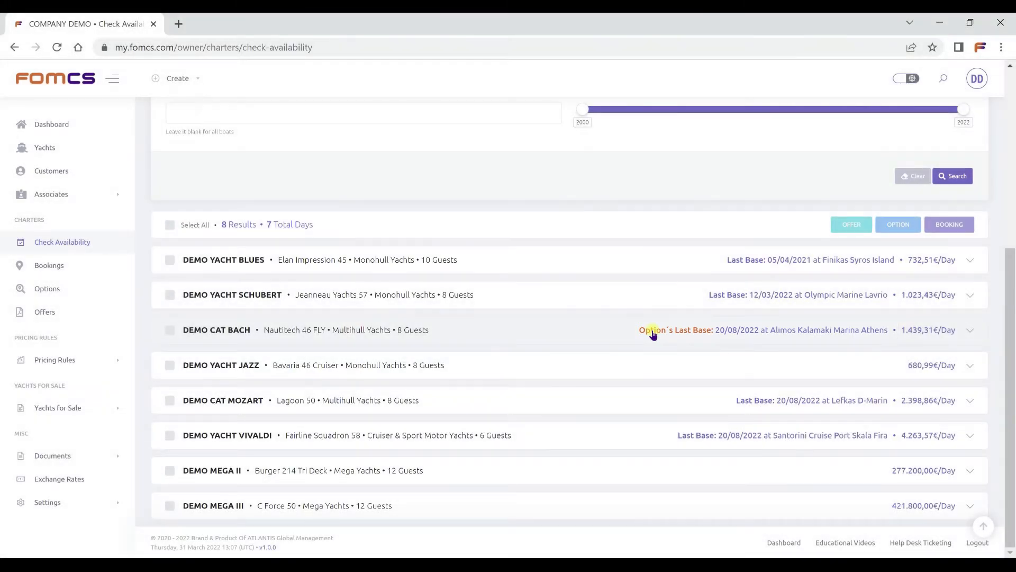
{"action": "left_click", "coordinate": [663, 401]}
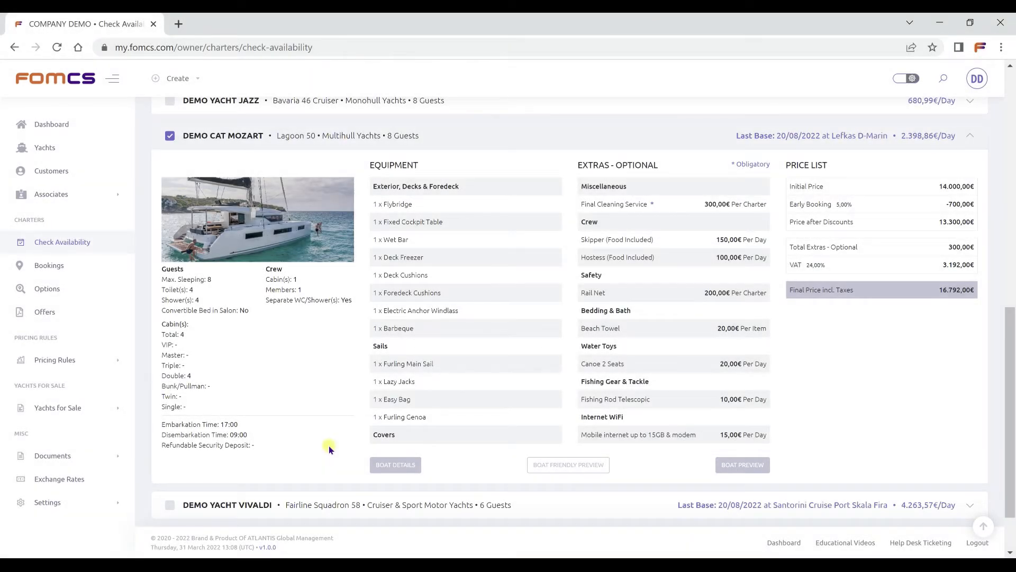
Add DEMO YACHT VIVALDI to the selection and start an offer for the selected yachts.
{"action": "scroll", "coordinate": [328, 446], "scroll_direction": "down", "scroll_amount": 2}
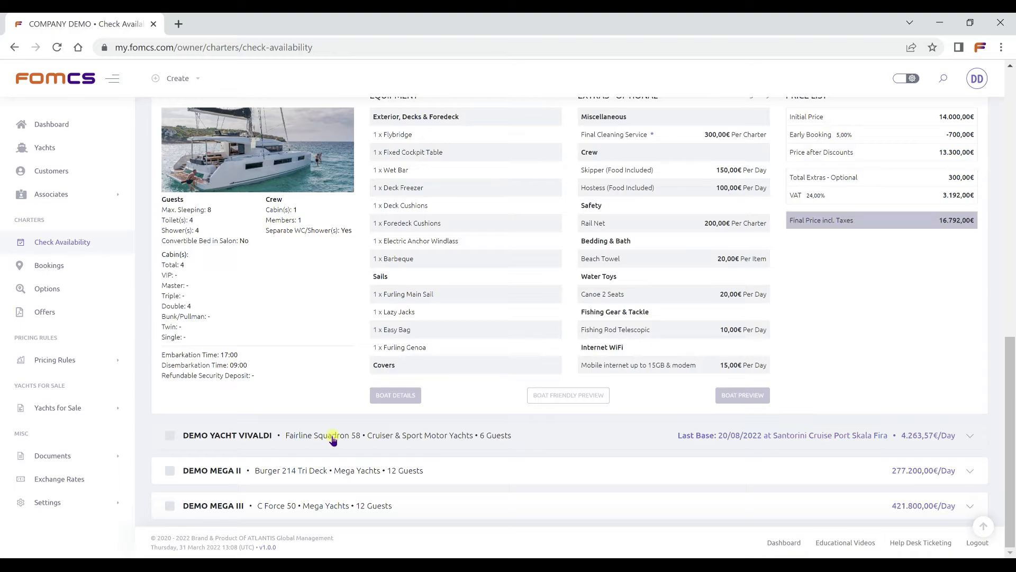
{"action": "left_click", "coordinate": [332, 435]}
{"action": "scroll", "coordinate": [332, 438], "scroll_direction": "down", "scroll_amount": 5}
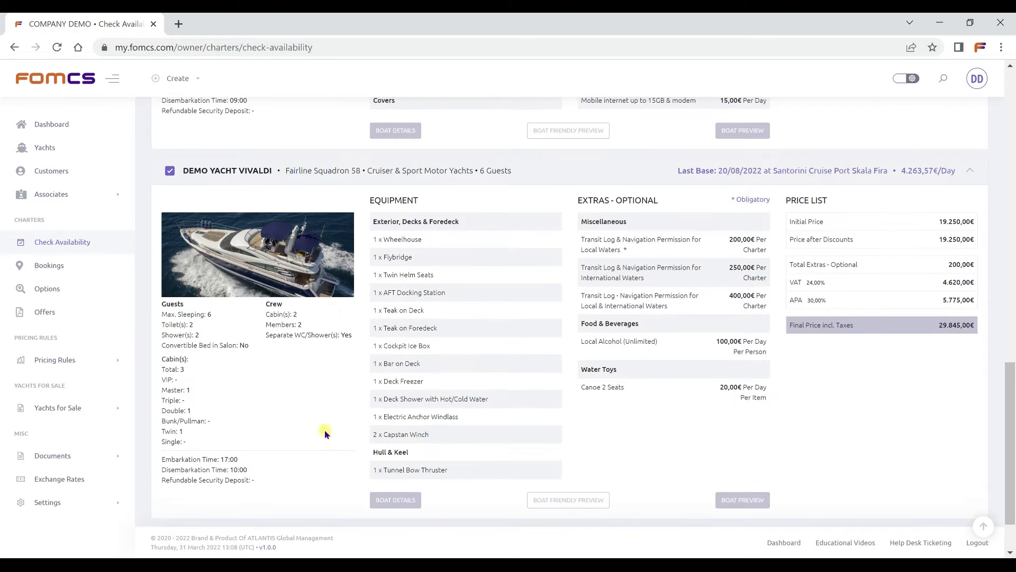
{"action": "scroll", "coordinate": [325, 433], "scroll_direction": "up", "scroll_amount": 15}
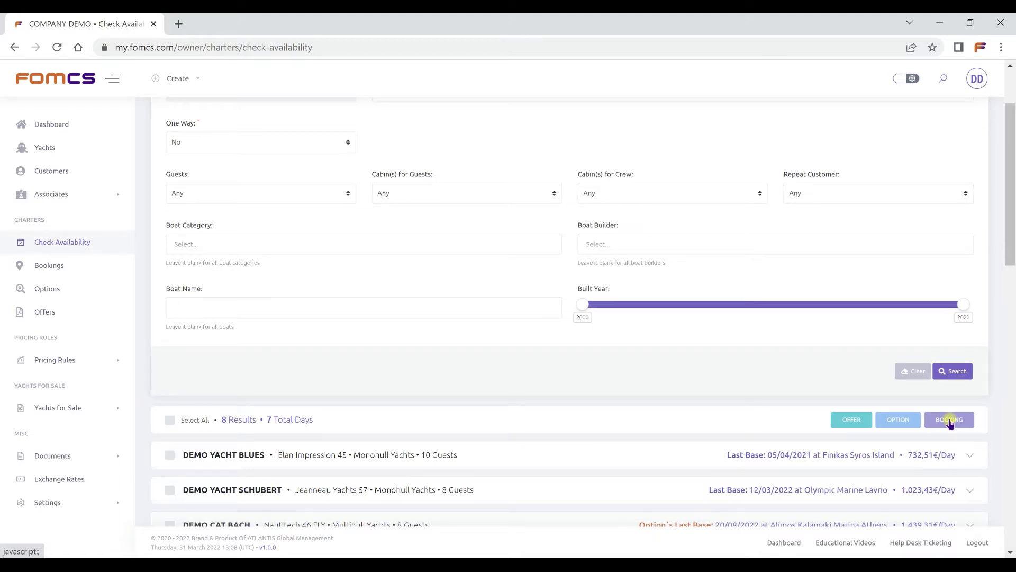
{"action": "left_click", "coordinate": [845, 423]}
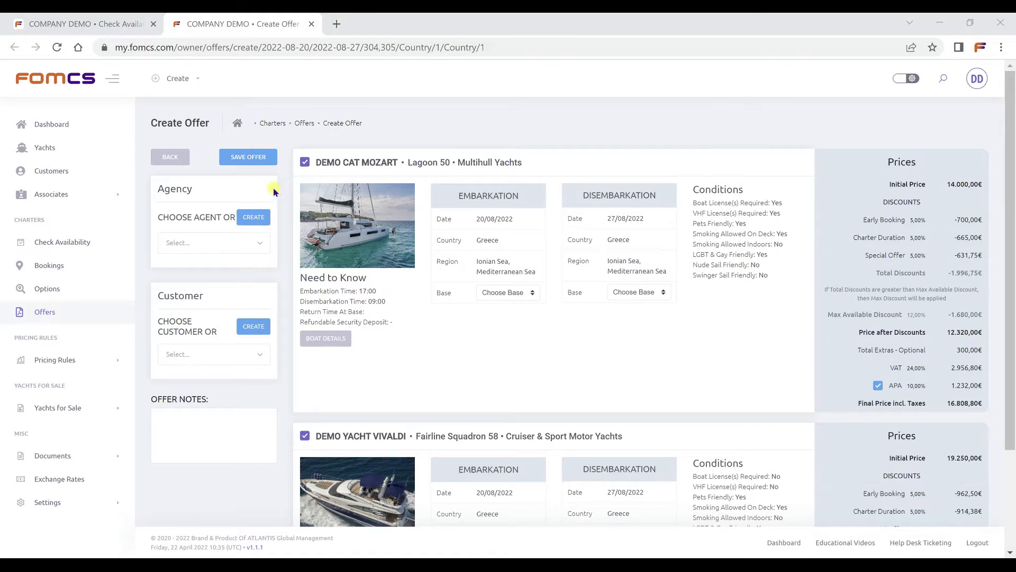
Assign DEMO AGENCY as the offer's agent and choose the existing American demo customer as the offer's customer.
{"action": "left_click", "coordinate": [264, 241]}
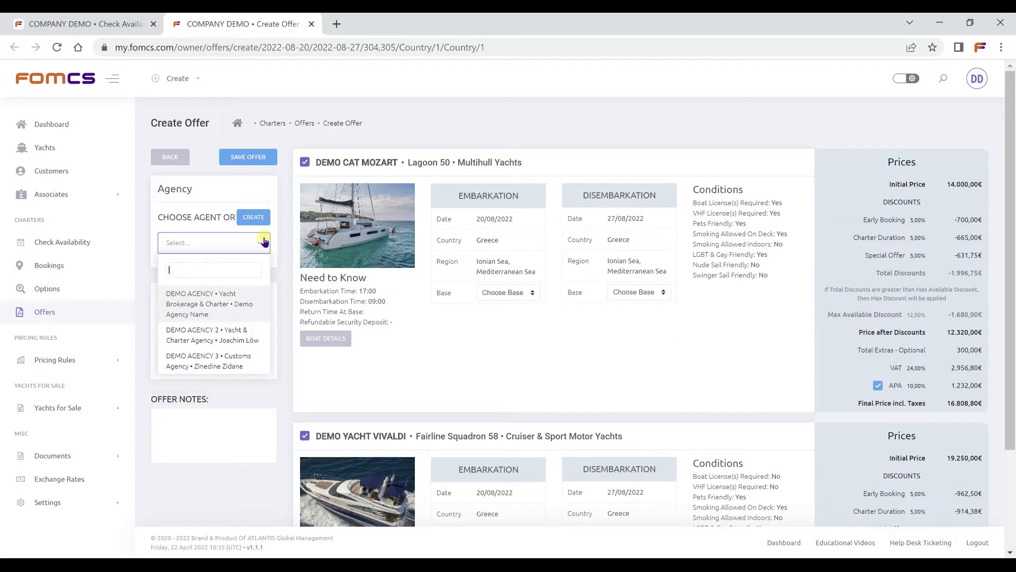
{"action": "left_click", "coordinate": [251, 300]}
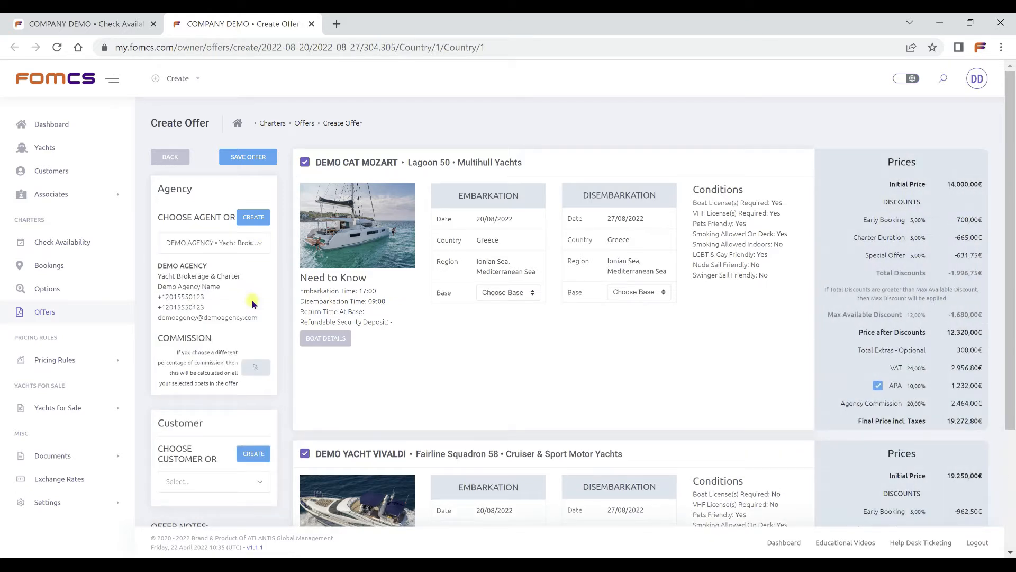
{"action": "left_click", "coordinate": [263, 222]}
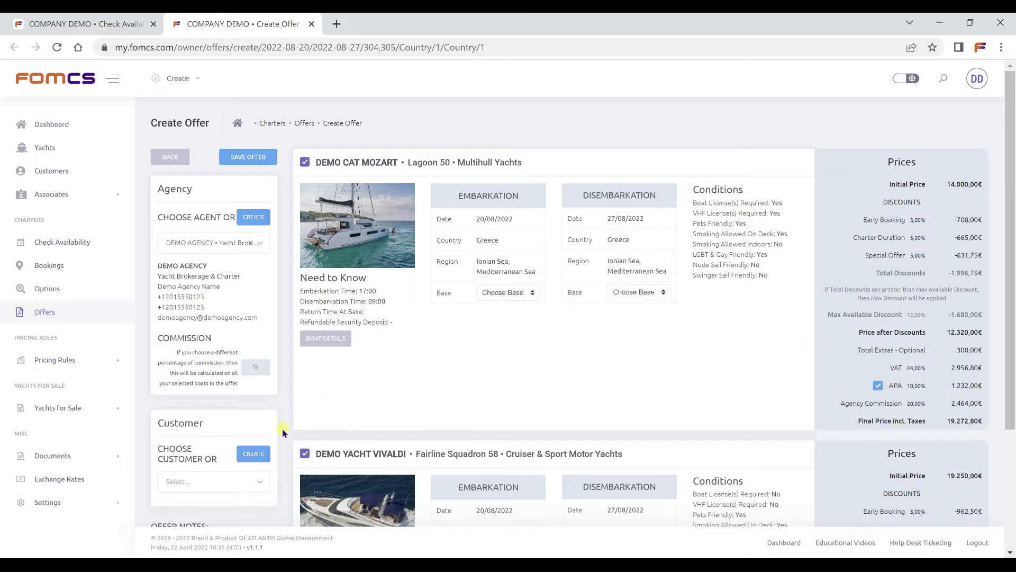
{"action": "left_click", "coordinate": [268, 483]}
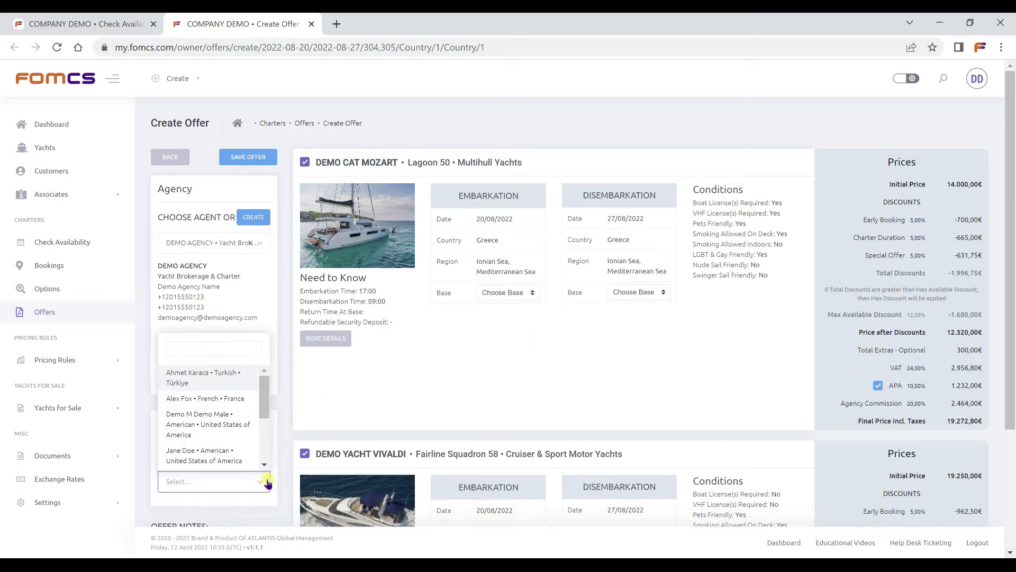
{"action": "left_click", "coordinate": [247, 423]}
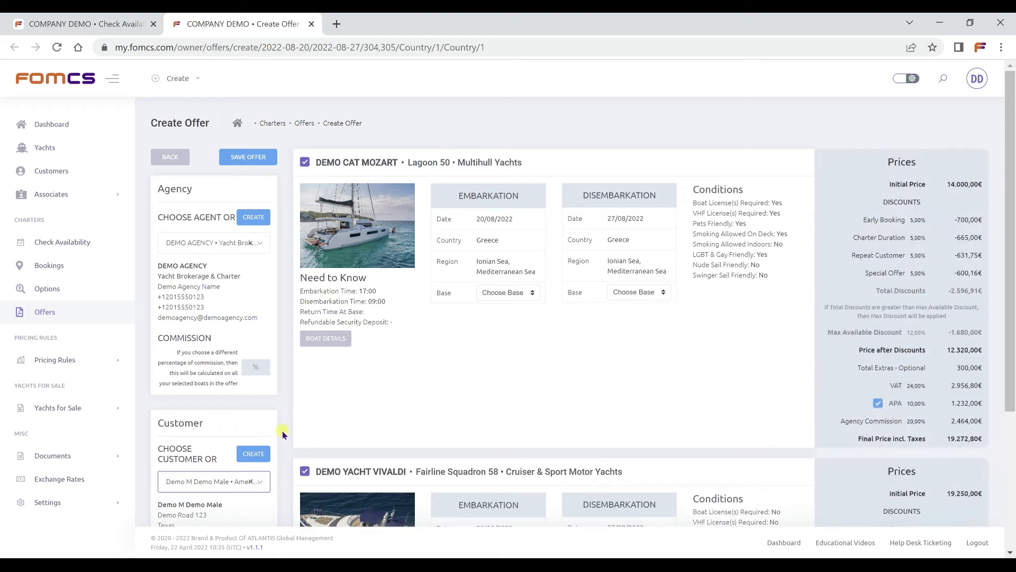
{"action": "scroll", "coordinate": [282, 434], "scroll_direction": "down", "scroll_amount": 4}
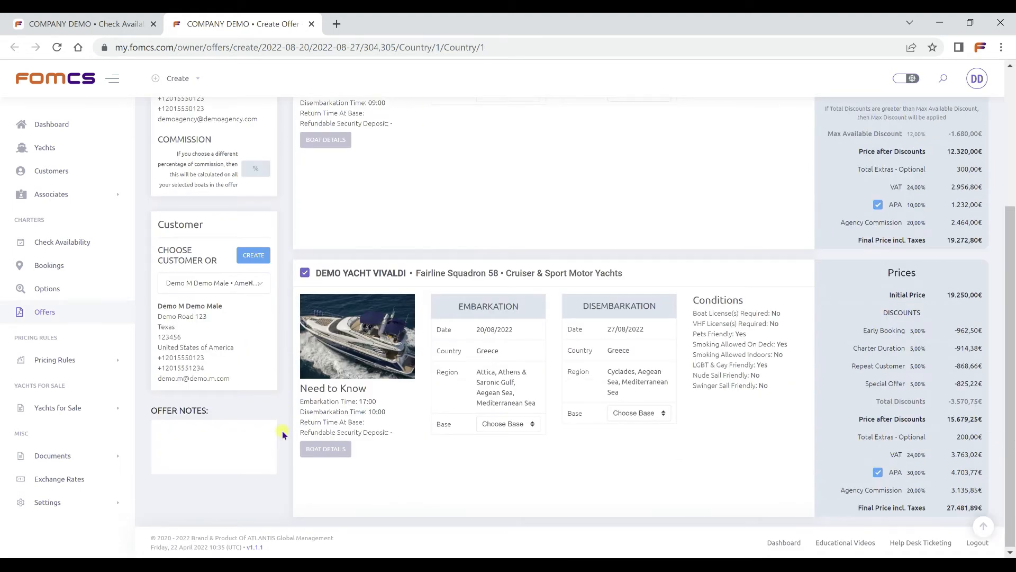
{"action": "left_click", "coordinate": [263, 257]}
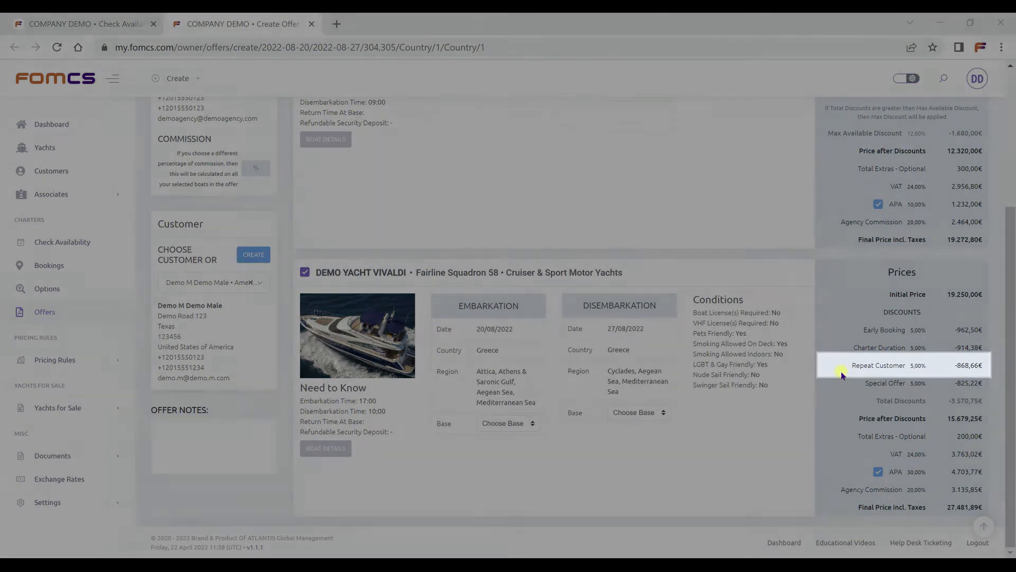
Set DEMO CAT MOZART's embarkation base to Corfu Gouvia Marina D-Marin and its disembarkation base to Lefkas D-Marin.
{"action": "scroll", "coordinate": [843, 373], "scroll_direction": "up", "scroll_amount": 4}
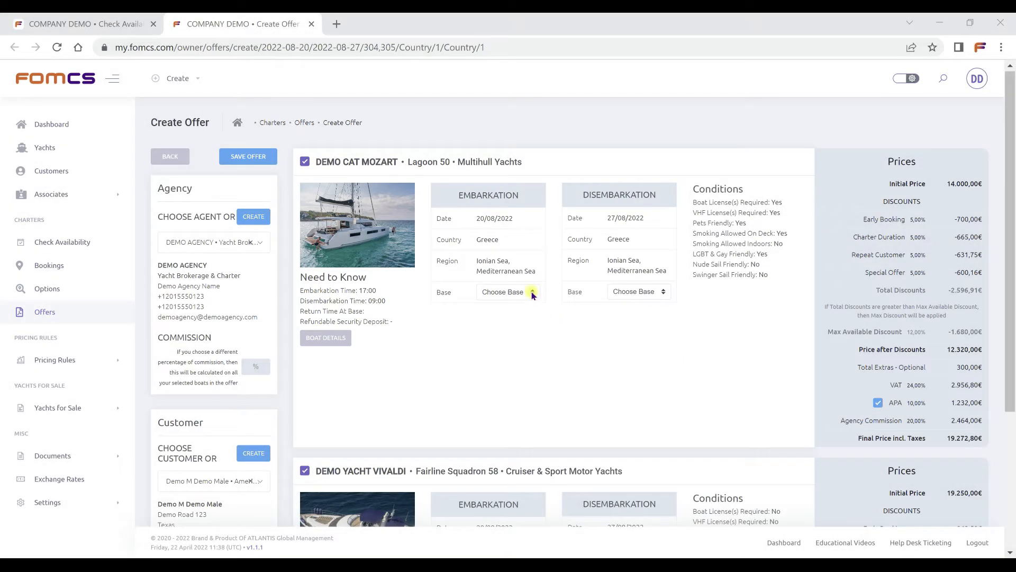
{"action": "left_click", "coordinate": [531, 293]}
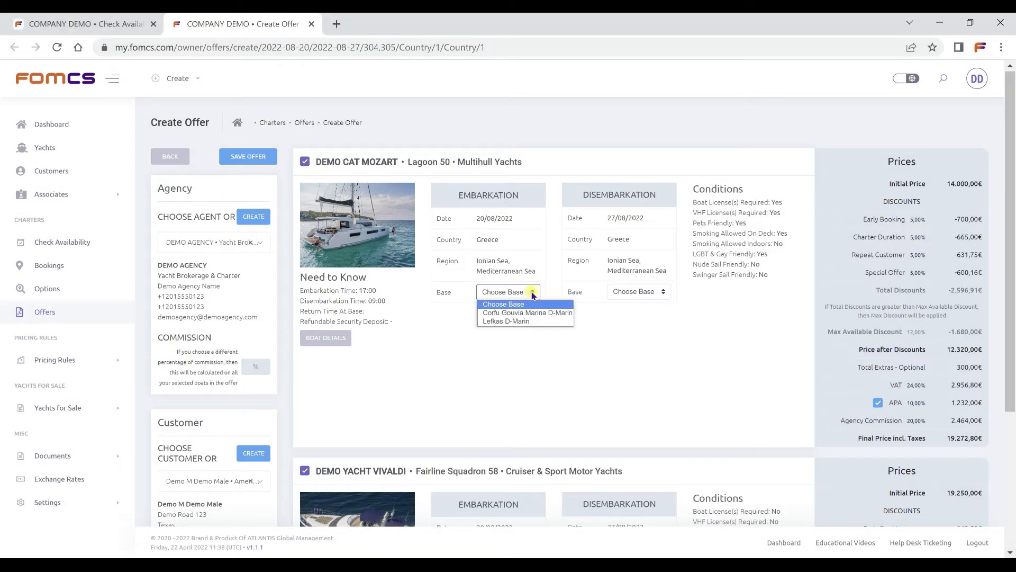
{"action": "left_click", "coordinate": [531, 312]}
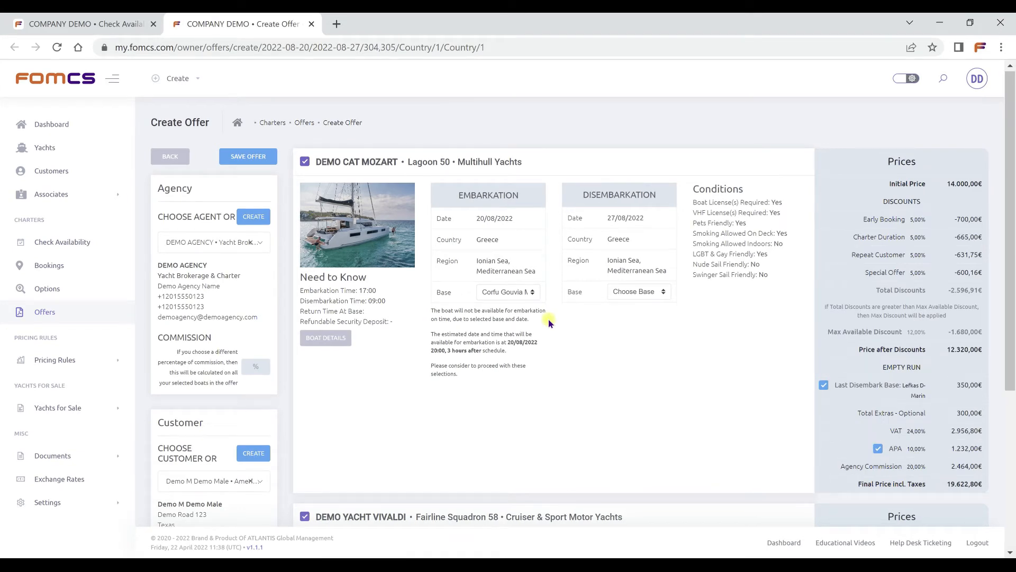
{"action": "left_click", "coordinate": [637, 292]}
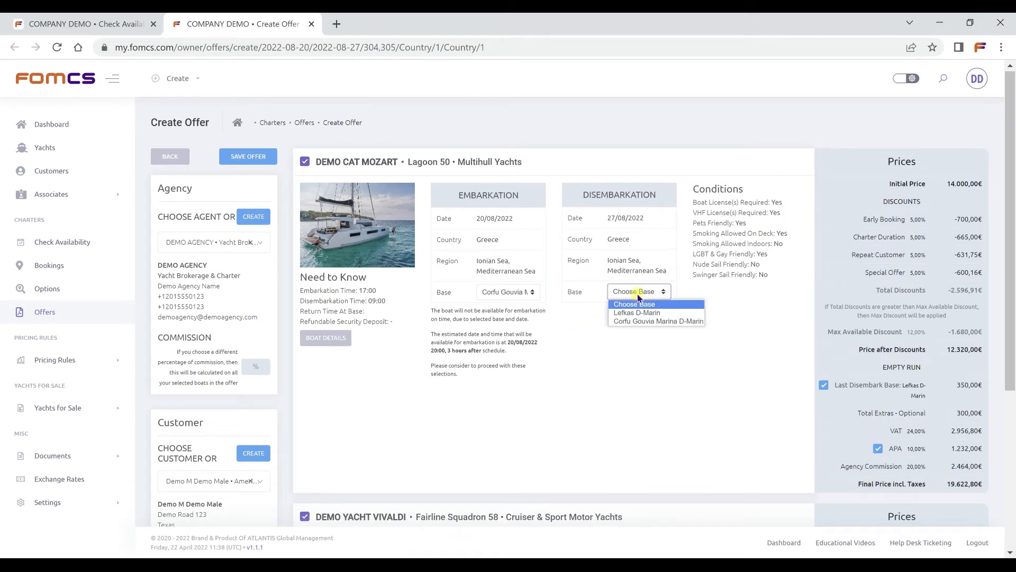
{"action": "left_click", "coordinate": [634, 311]}
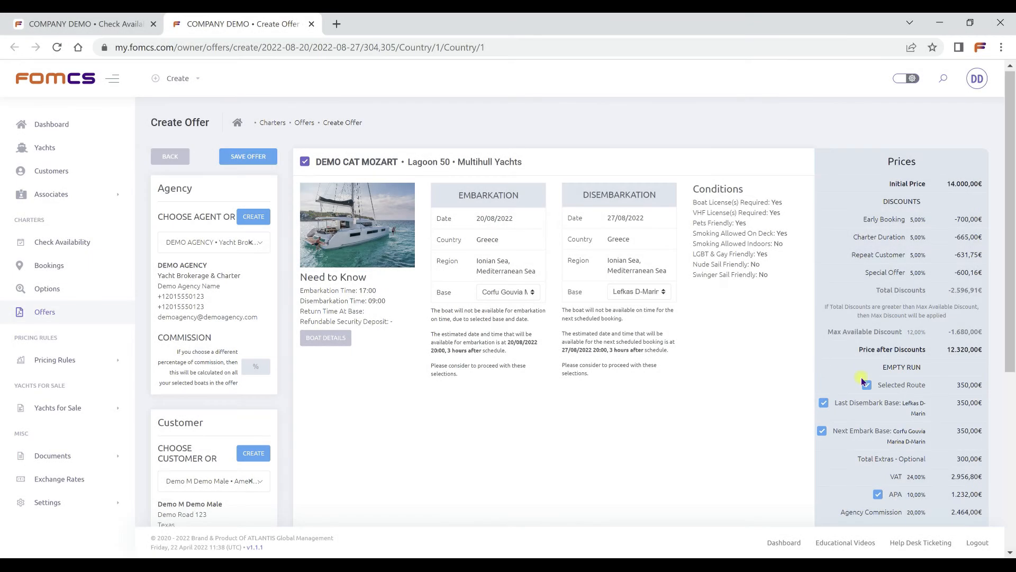
Exclude the Selected Route, Last Disembark Base and Next Embark Base empty run charges from DEMO CAT MOZART's price.
{"action": "left_click", "coordinate": [865, 384]}
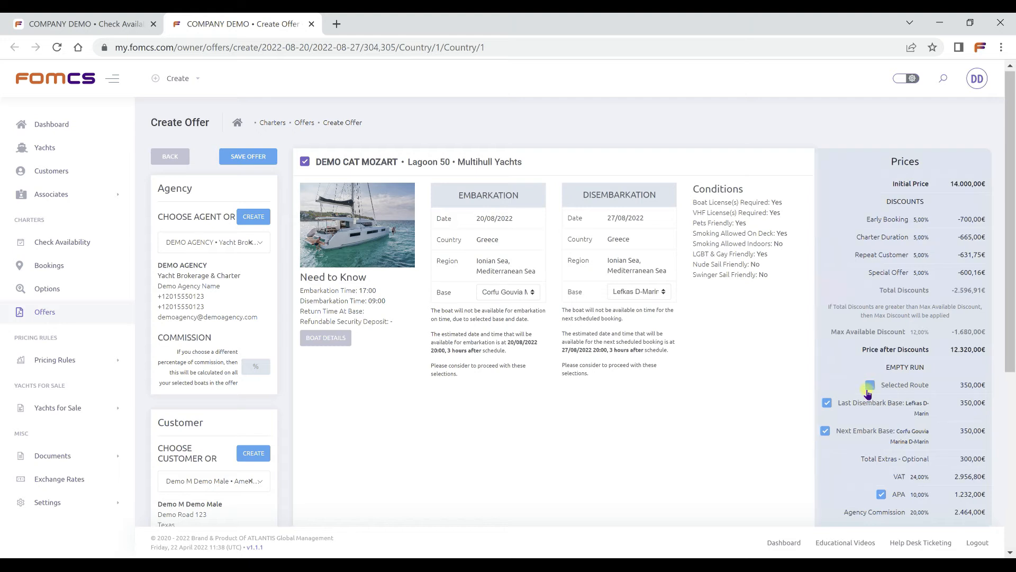
{"action": "left_click", "coordinate": [828, 403]}
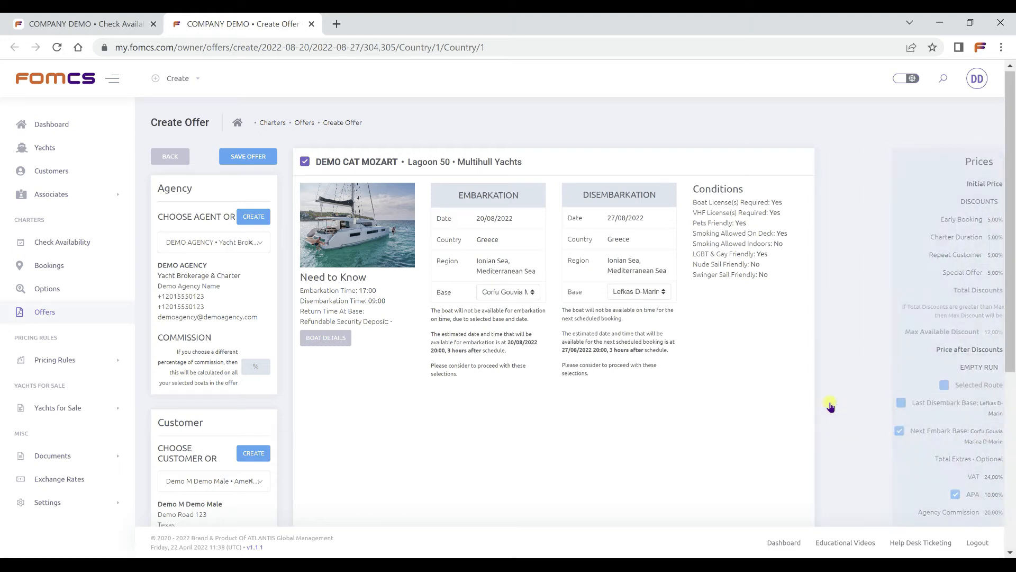
{"action": "left_click", "coordinate": [821, 431]}
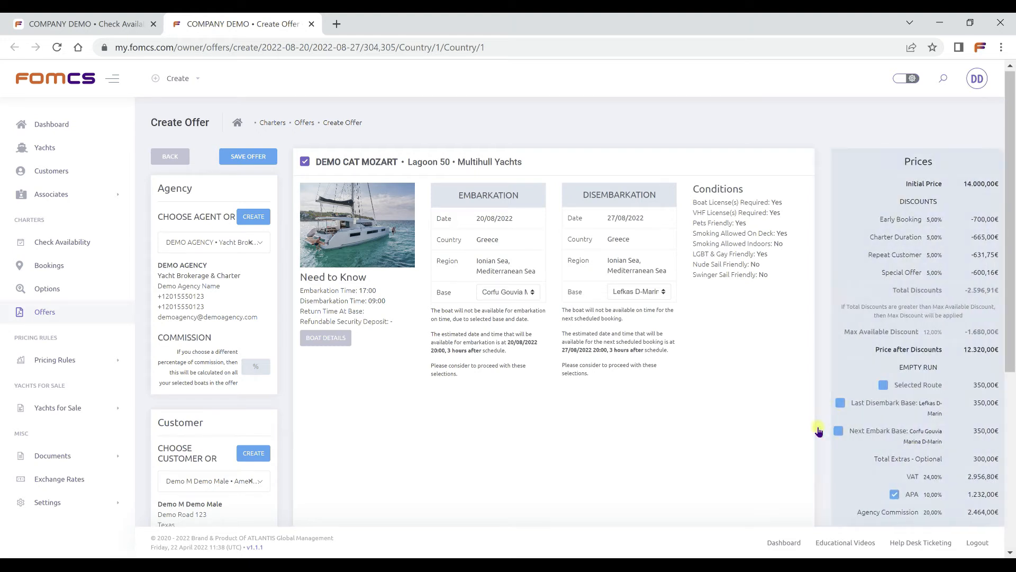
{"action": "scroll", "coordinate": [818, 426], "scroll_direction": "down", "scroll_amount": 1}
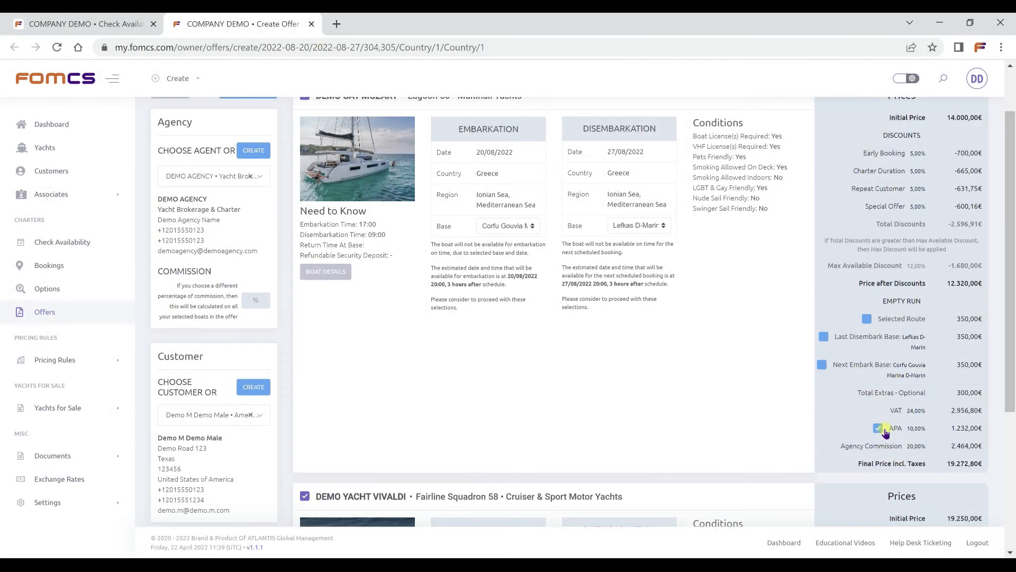
{"action": "left_click", "coordinate": [878, 429]}
Set DEMO YACHT VIVALDI's embarkation base to Alimos Kalamaki Marina Athens.
{"action": "scroll", "coordinate": [698, 413], "scroll_direction": "down", "scroll_amount": 4}
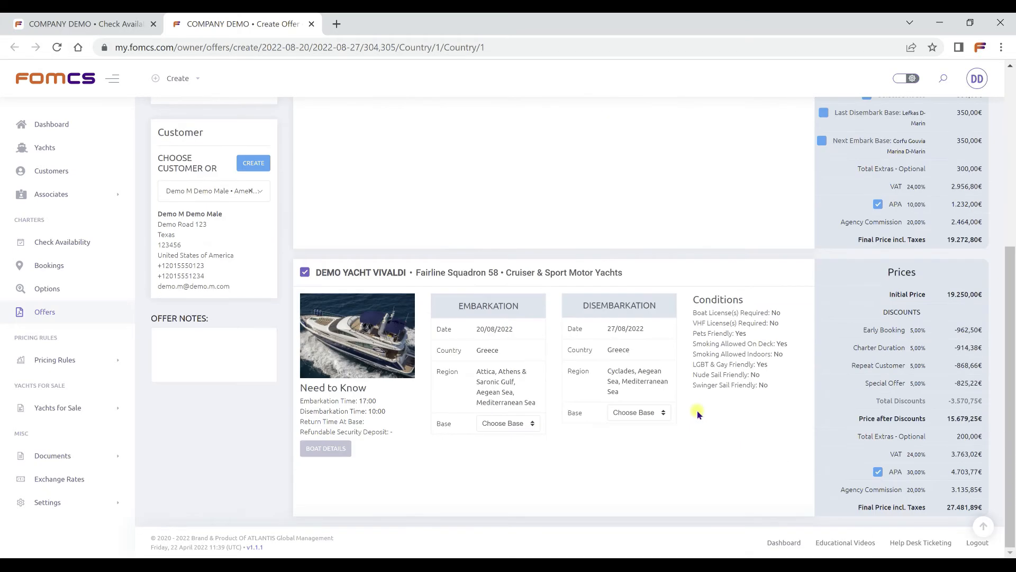
{"action": "left_click", "coordinate": [521, 424]}
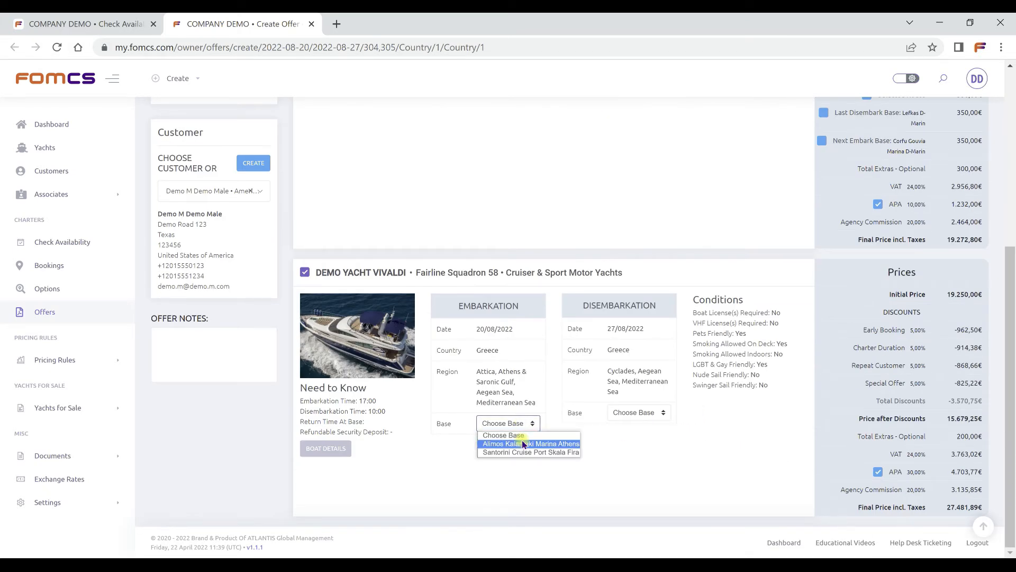
{"action": "left_click", "coordinate": [521, 444]}
{"action": "left_click", "coordinate": [551, 450]}
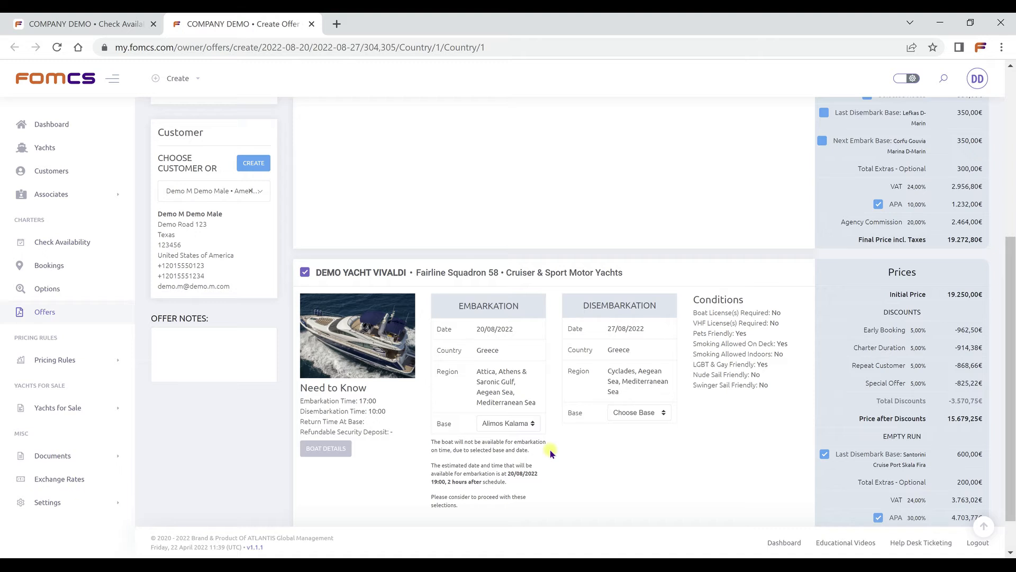
Set DEMO YACHT VIVALDI's embarkation base to Santorini Cruise Port Skala Fira and its disembarkation base to Alimos Kalamaki Marina Athens.
{"action": "left_click", "coordinate": [530, 426]}
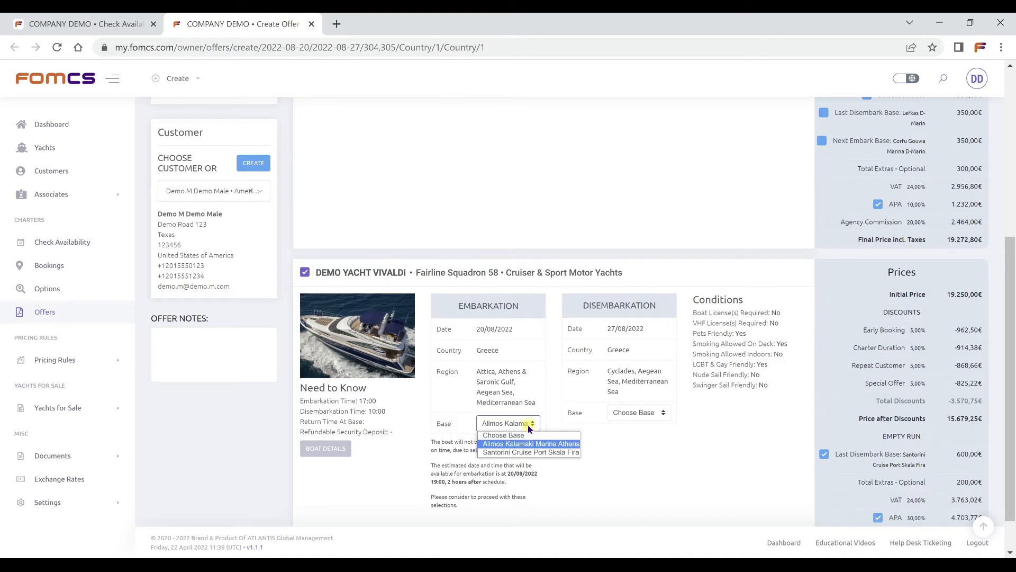
{"action": "left_click", "coordinate": [532, 451]}
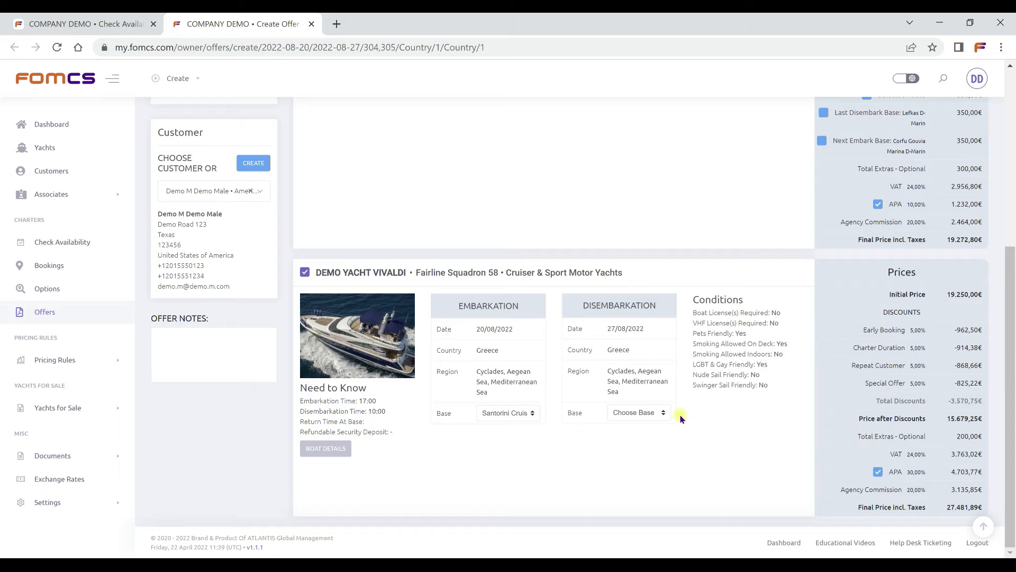
{"action": "left_click", "coordinate": [661, 413]}
{"action": "left_click", "coordinate": [659, 441]}
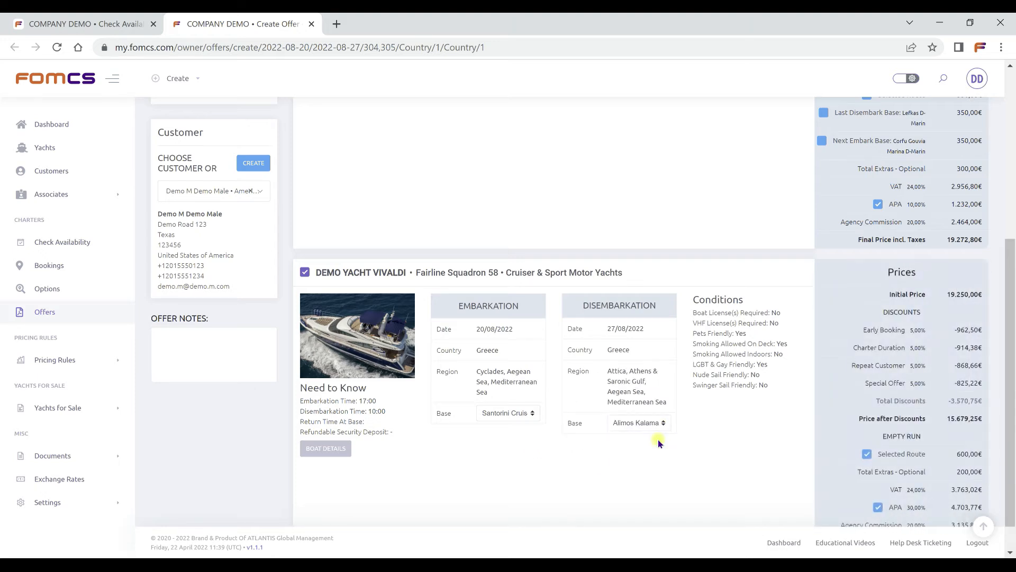
Add an offer note stating that the repeat customer discount is applied for the customer.
{"action": "scroll", "coordinate": [659, 439], "scroll_direction": "down", "scroll_amount": 1}
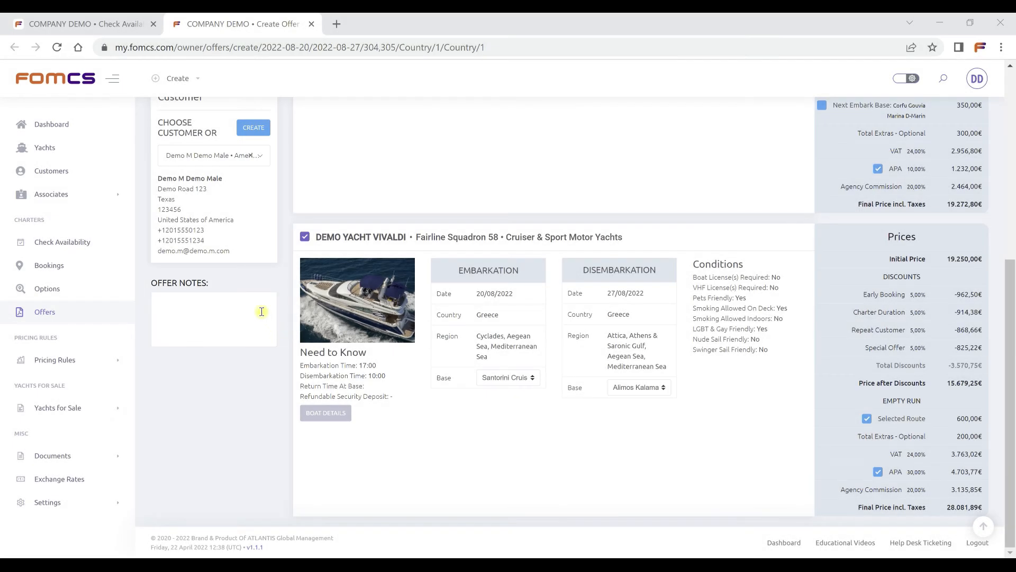
{"action": "left_click", "coordinate": [261, 311]}
{"action": "type", "text": "Repeat customer discount is applied for Mr. Demo"}
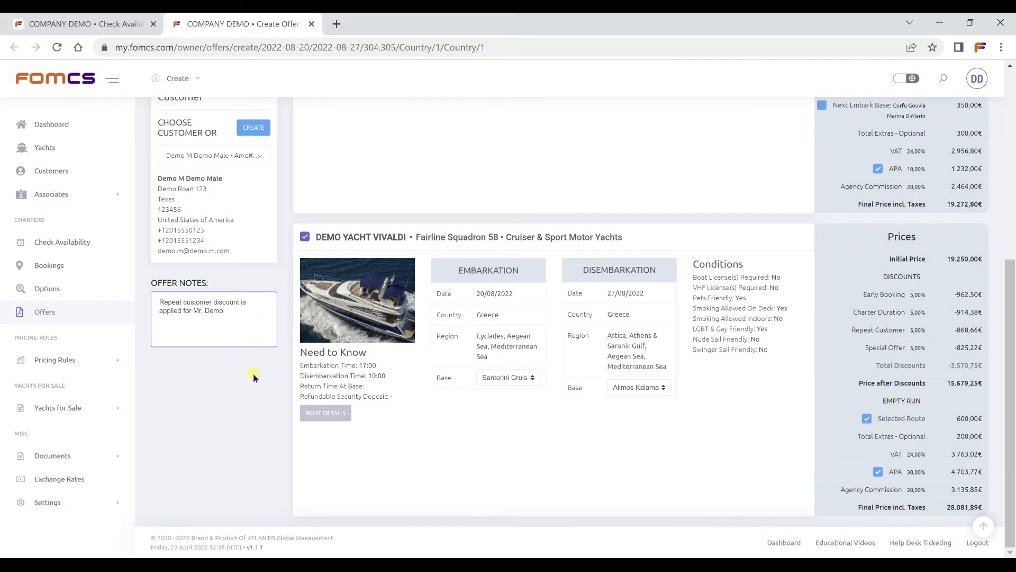
{"action": "left_click", "coordinate": [253, 373]}
Save the offer and return to the offers list.
{"action": "scroll", "coordinate": [253, 373], "scroll_direction": "up", "scroll_amount": 5}
{"action": "scroll", "coordinate": [253, 377], "scroll_direction": "up", "scroll_amount": 1}
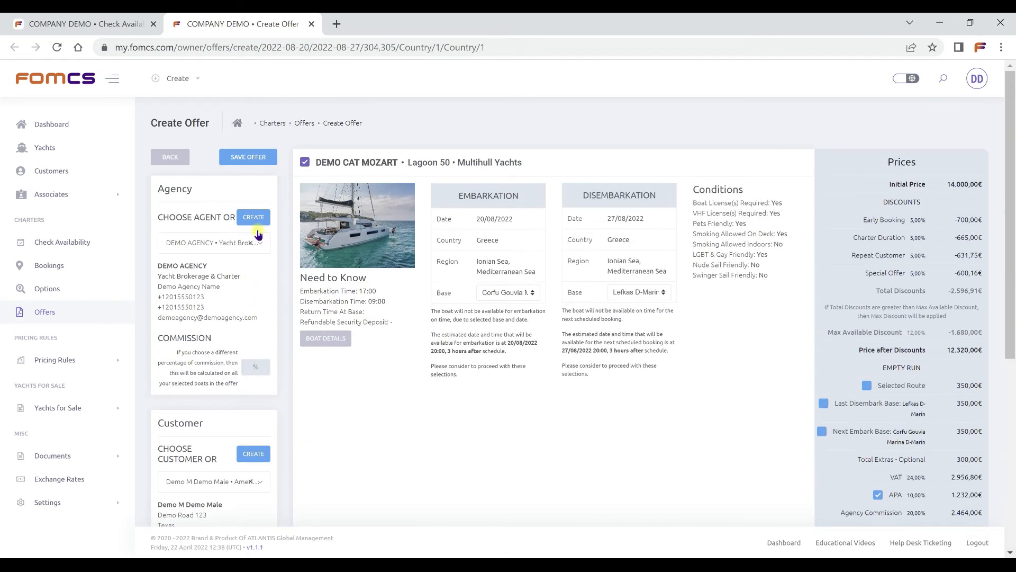
{"action": "left_click", "coordinate": [269, 160]}
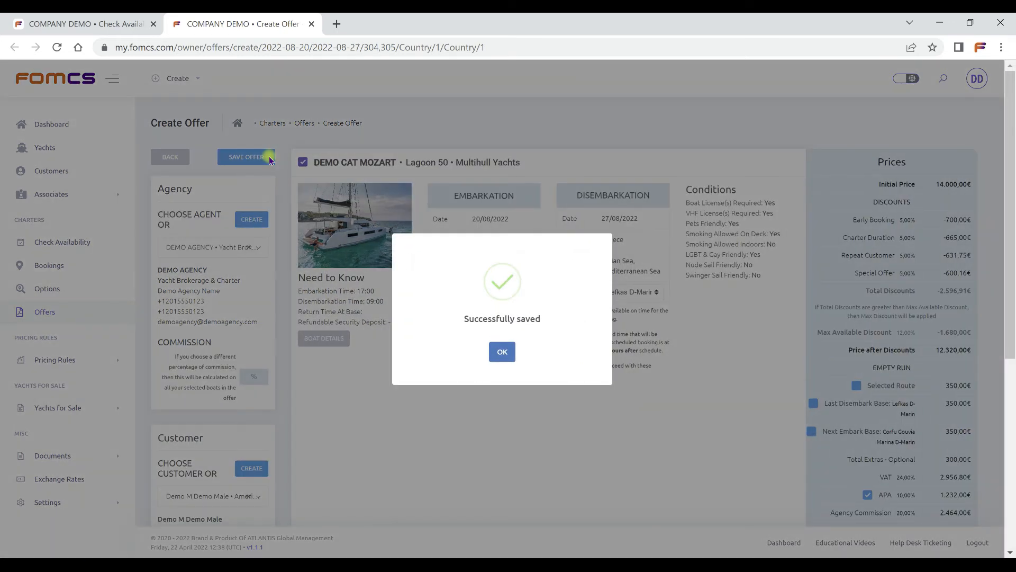
{"action": "left_click", "coordinate": [503, 353]}
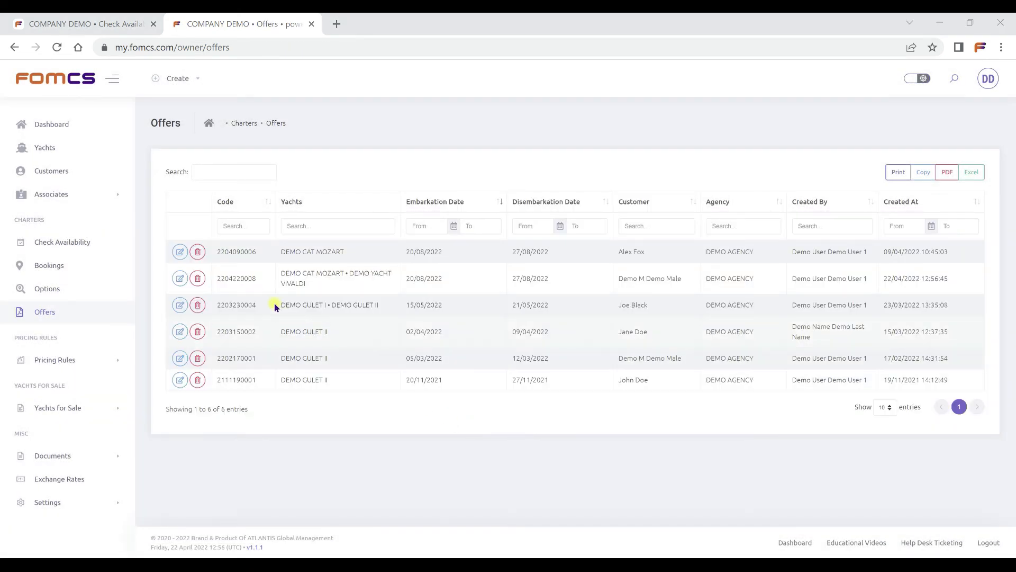
Open the saved offer covering DEMO CAT MOZART and DEMO YACHT VIVALDI and review its details.
{"action": "left_click", "coordinate": [180, 279]}
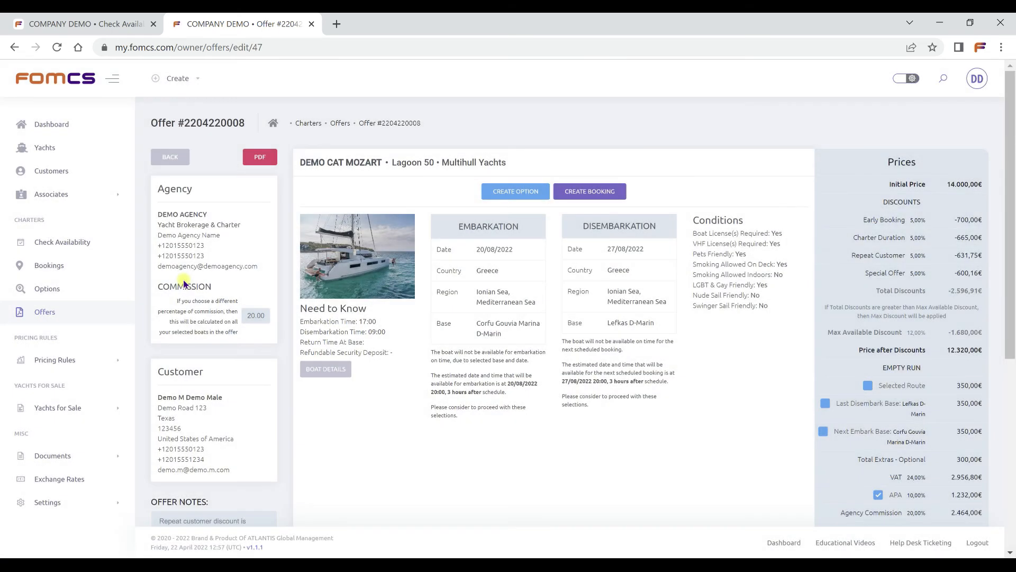
{"action": "scroll", "coordinate": [396, 373], "scroll_direction": "down", "scroll_amount": 6}
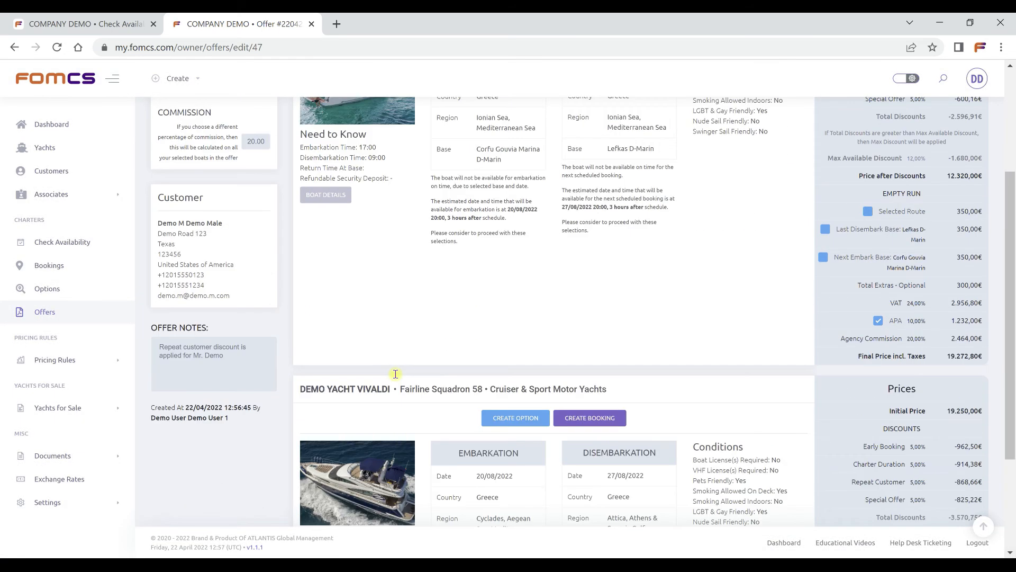
{"action": "scroll", "coordinate": [395, 373], "scroll_direction": "up", "scroll_amount": 6}
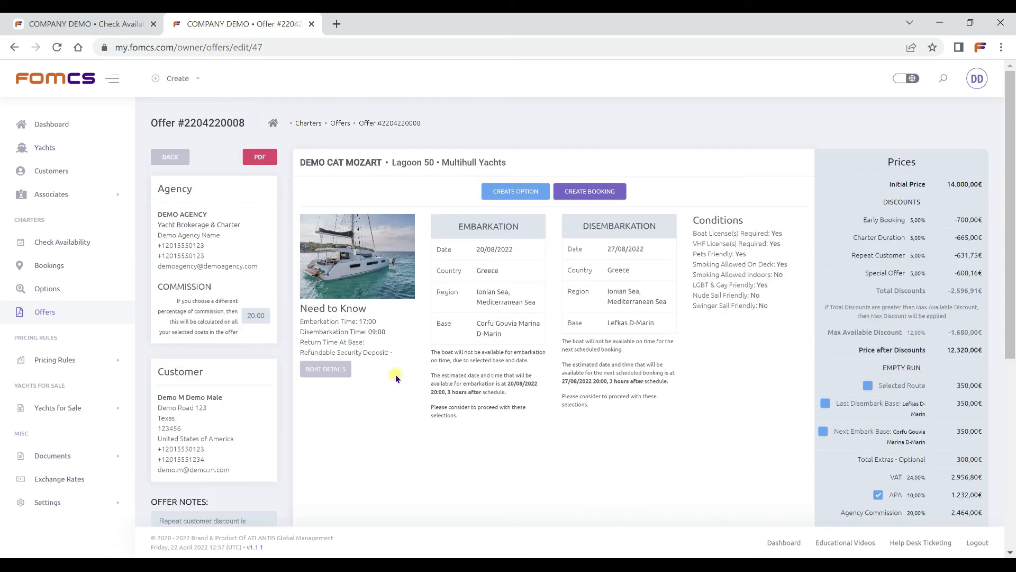
Generate the offer's PDF and review the pages for both yachts.
{"action": "left_click", "coordinate": [276, 164]}
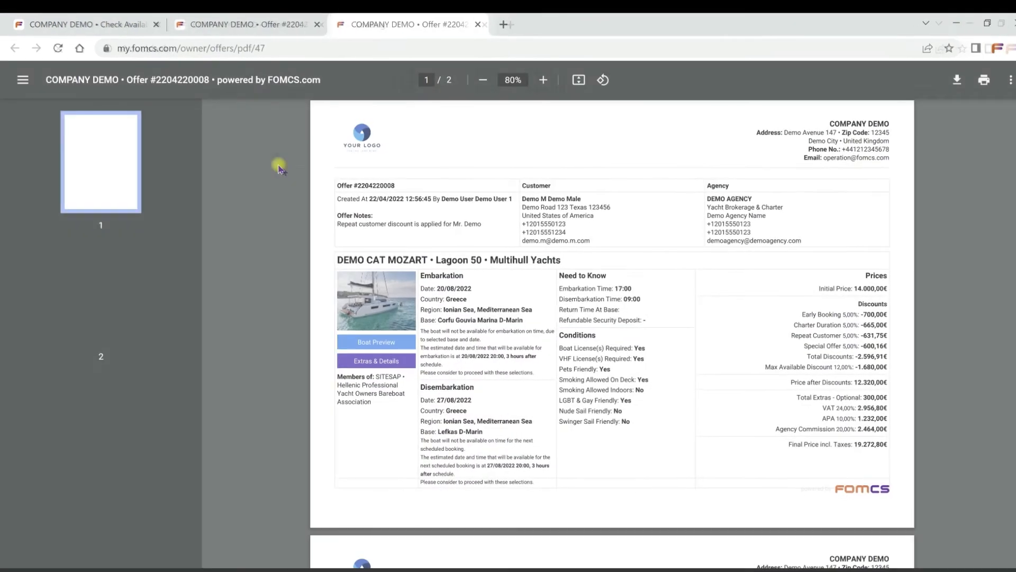
{"action": "scroll", "coordinate": [273, 161], "scroll_direction": "down", "scroll_amount": 6}
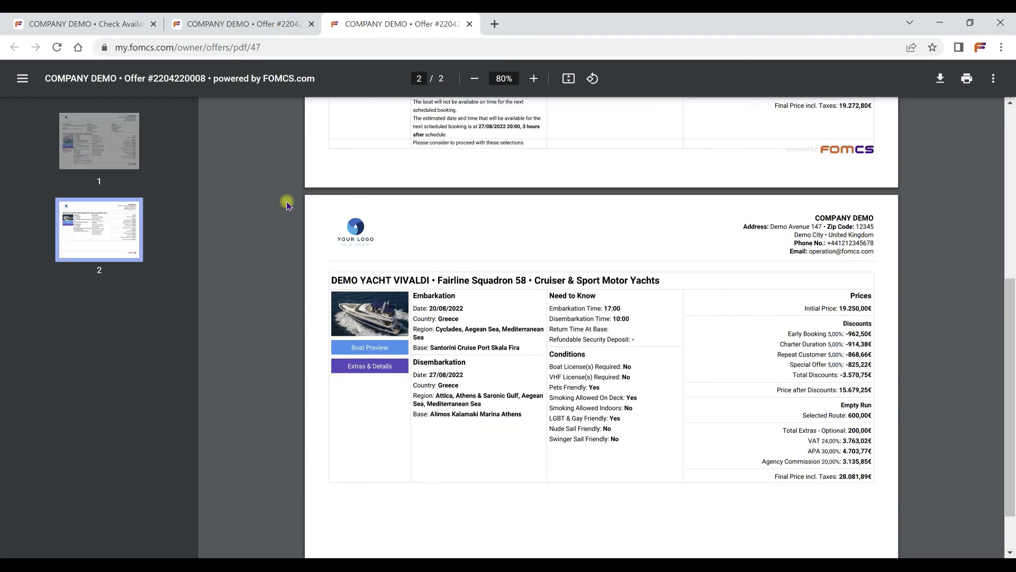
{"action": "scroll", "coordinate": [287, 204], "scroll_direction": "up", "scroll_amount": 7}
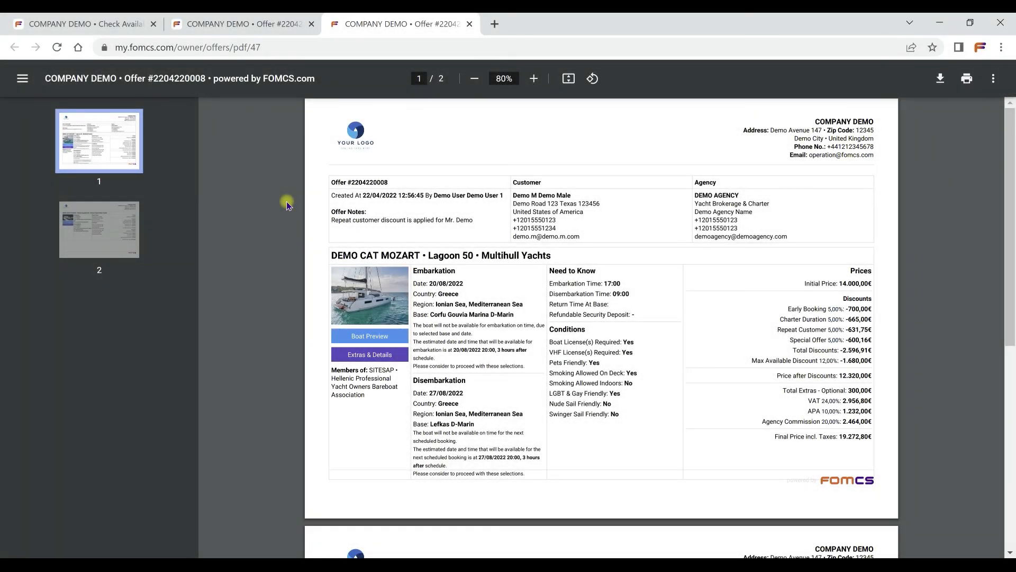
Check DEMO CAT MOZART's boat preview and its extras and charter details through the links in the PDF offer.
{"action": "left_click", "coordinate": [365, 336]}
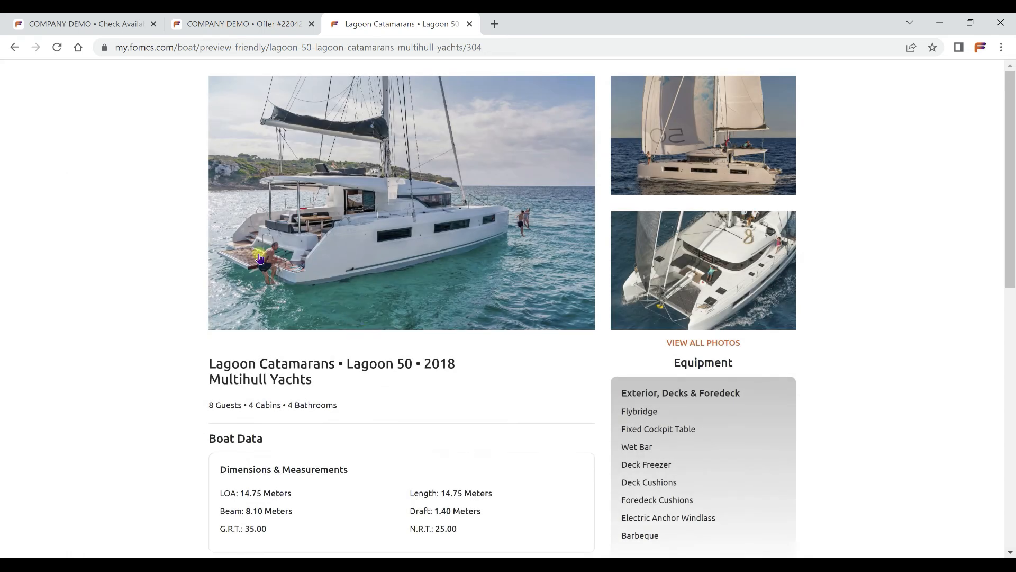
{"action": "left_click", "coordinate": [15, 47]}
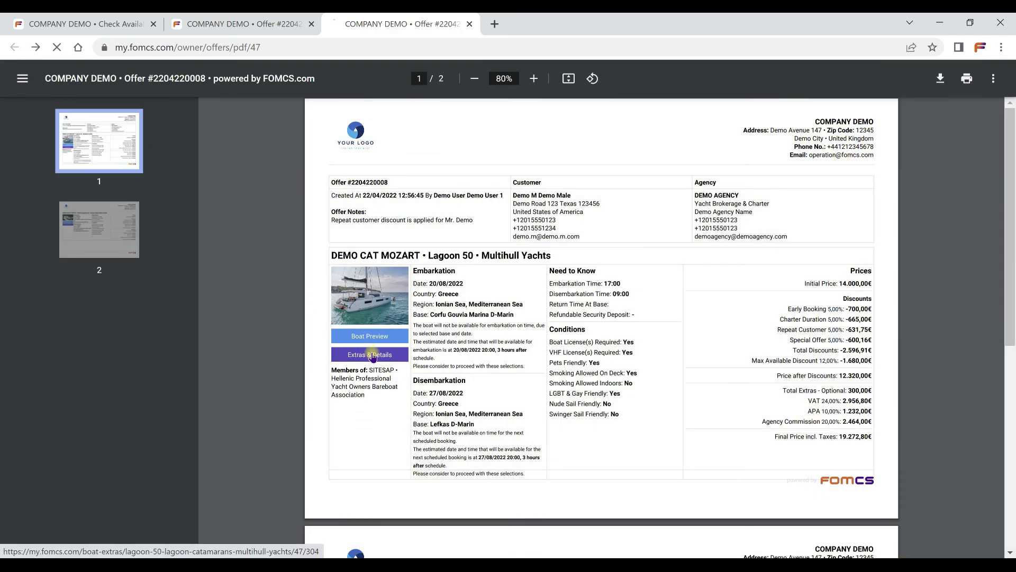
{"action": "left_click", "coordinate": [371, 355]}
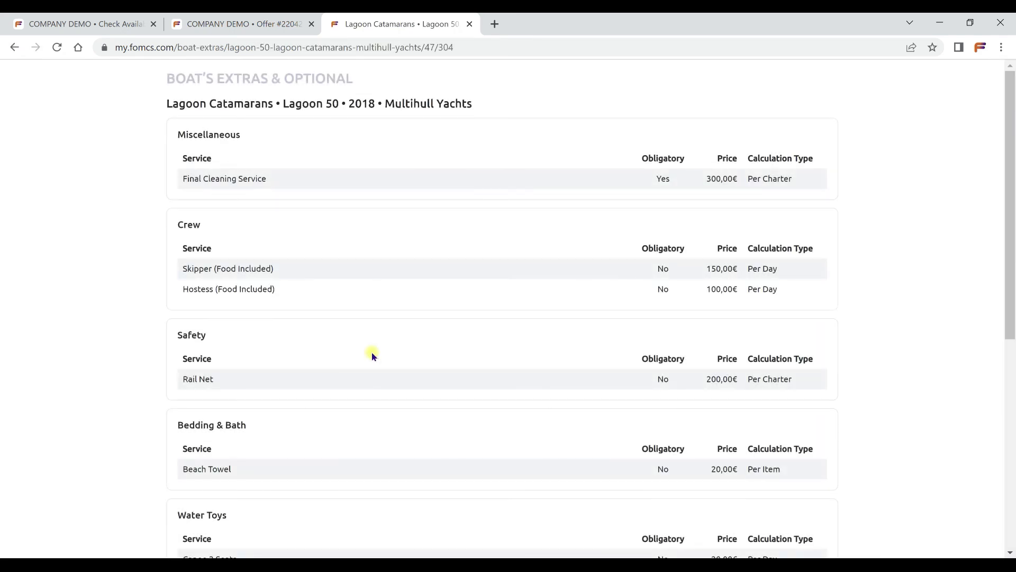
{"action": "scroll", "coordinate": [371, 354], "scroll_direction": "down", "scroll_amount": 7}
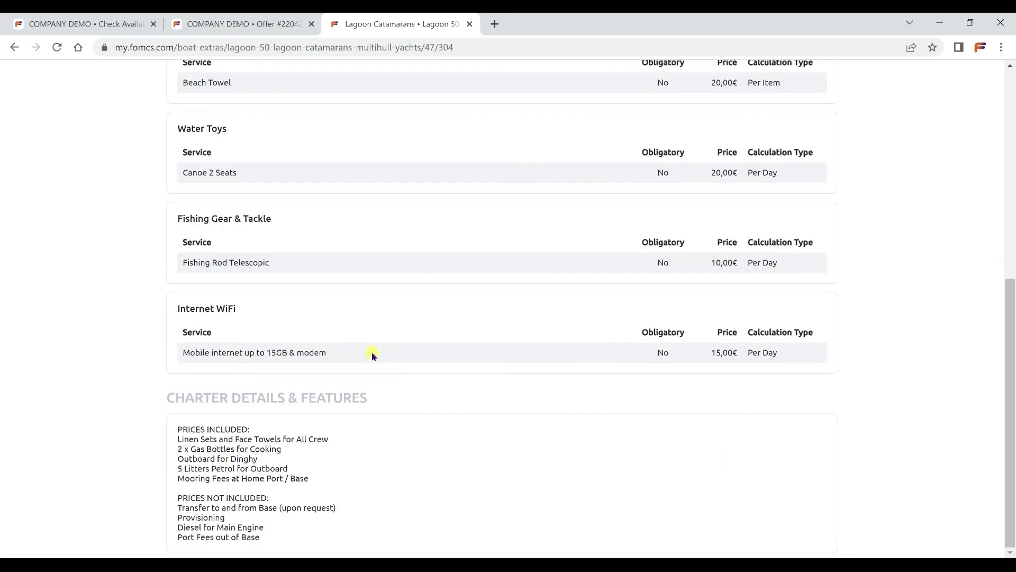
{"action": "scroll", "coordinate": [372, 355], "scroll_direction": "up", "scroll_amount": 7}
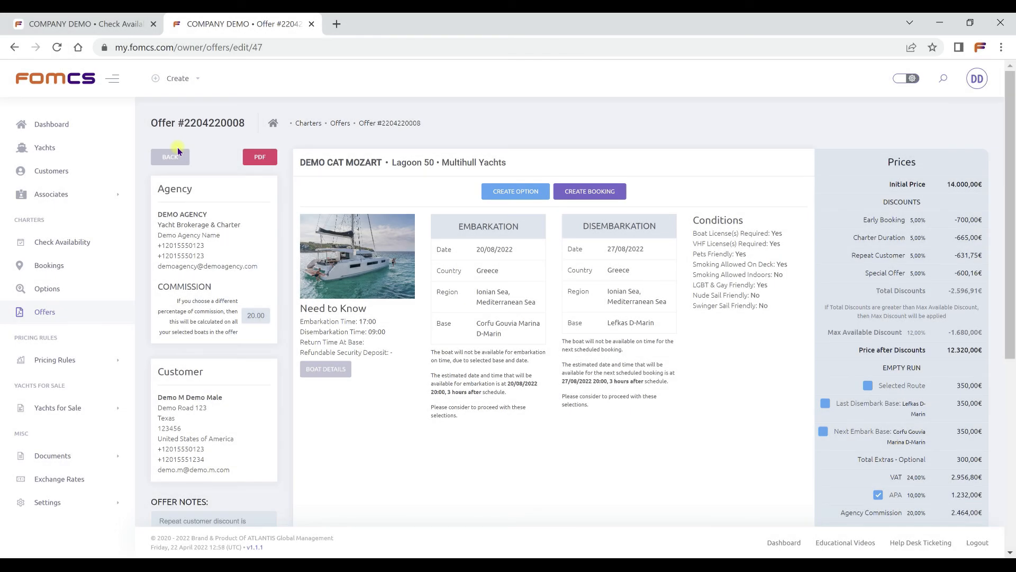
Go back to the offers list, search it for "mozart" and clear the search.
{"action": "left_click", "coordinate": [177, 155]}
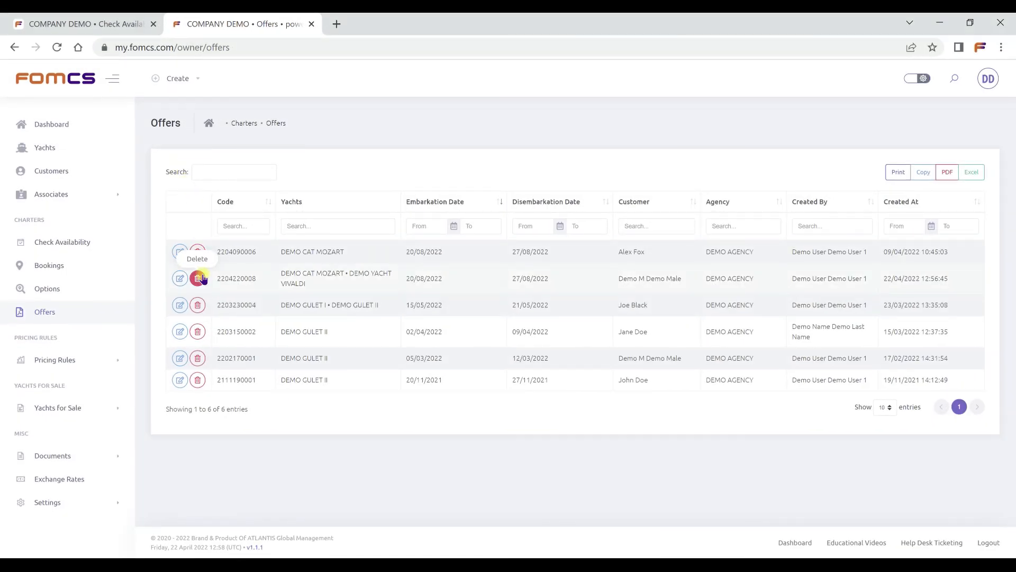
{"action": "left_click", "coordinate": [225, 179]}
{"action": "type", "text": "mozart"}
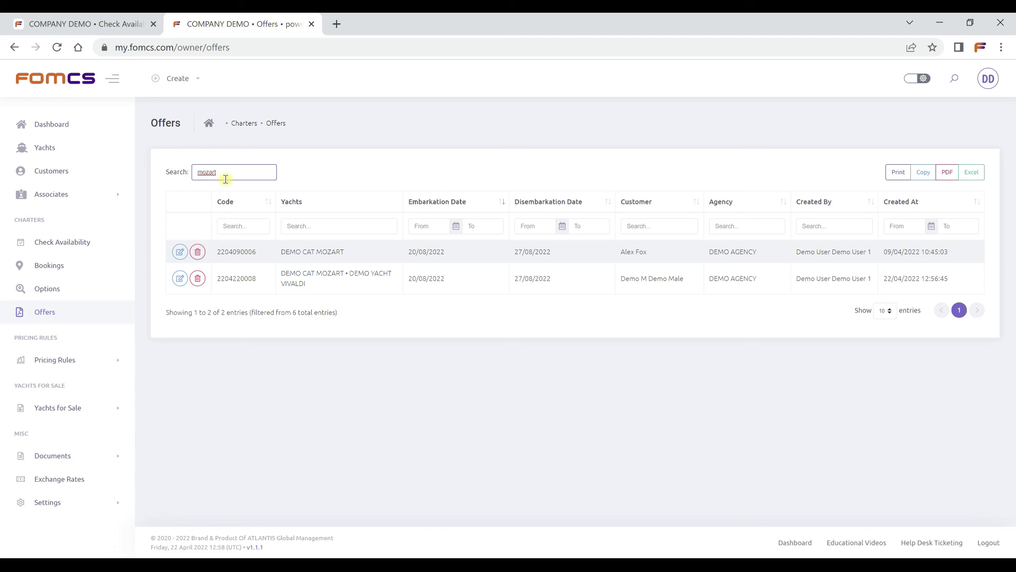
{"action": "key", "text": "BackSpace"}
{"action": "key", "text": "BackSpace"}
{"action": "key", "text": "BackSpace"}
{"action": "key", "text": "BackSpace"}
{"action": "key", "text": "BackSpace"}
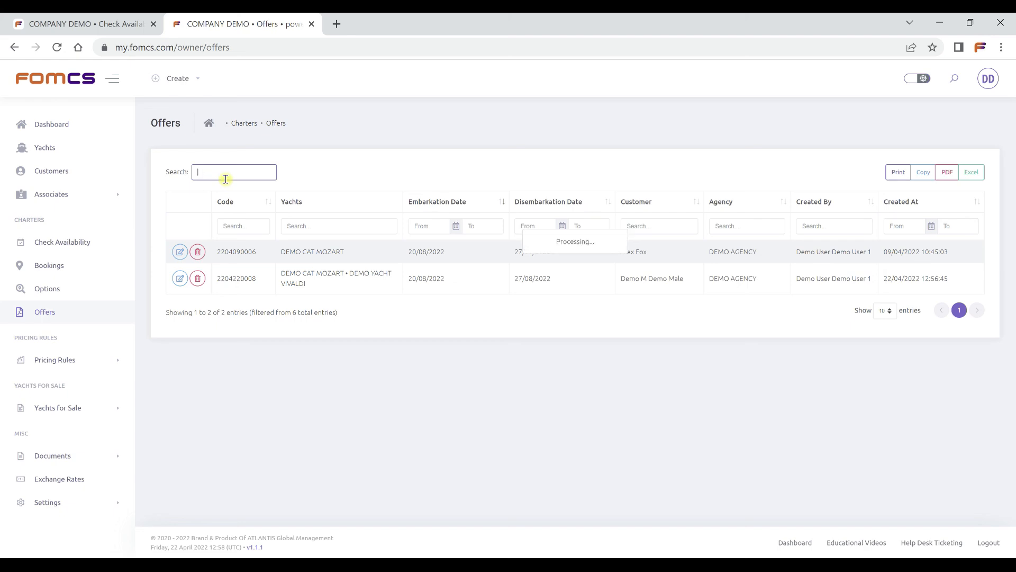